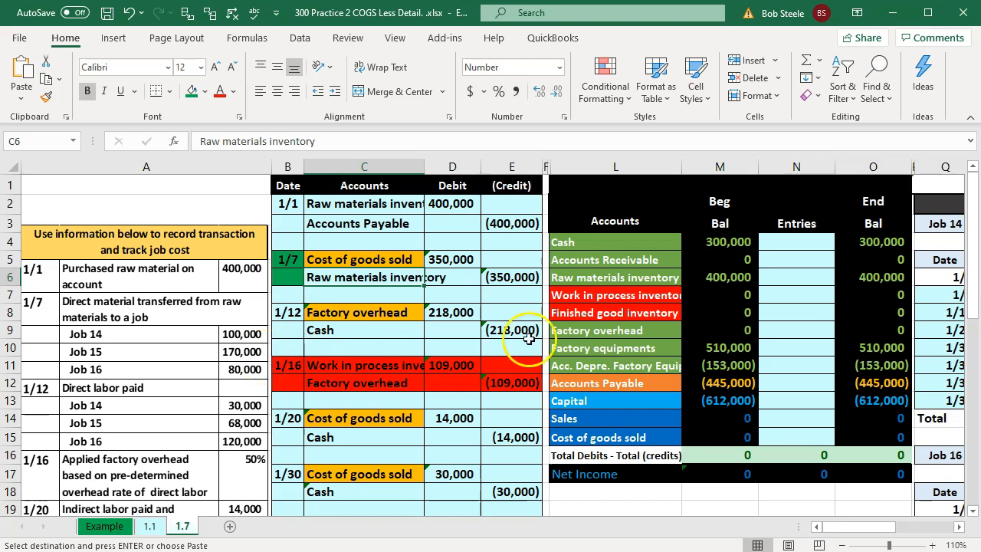
Step: Examine the beginning balances of the inventory and cost of goods sold accounts alongside the Job 14 cost record
left_click(716, 278)
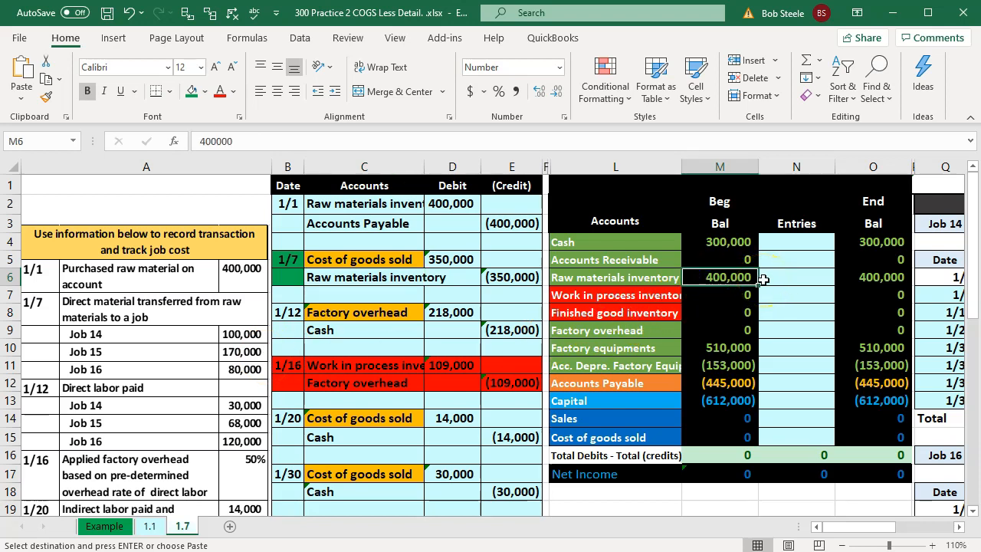
key("Right")
key("Right")
key("Right")
key("Right")
key("Right")
key("Right")
key("Right")
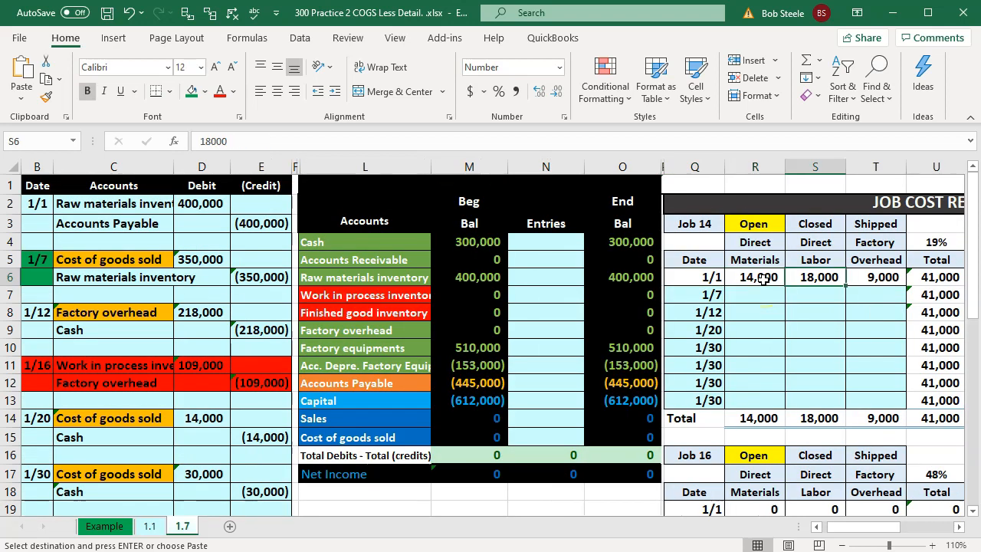
key("Left")
key("Left")
key("Left")
key("Left")
key("Left")
key("Left")
key("Left")
key("Left")
key("Left")
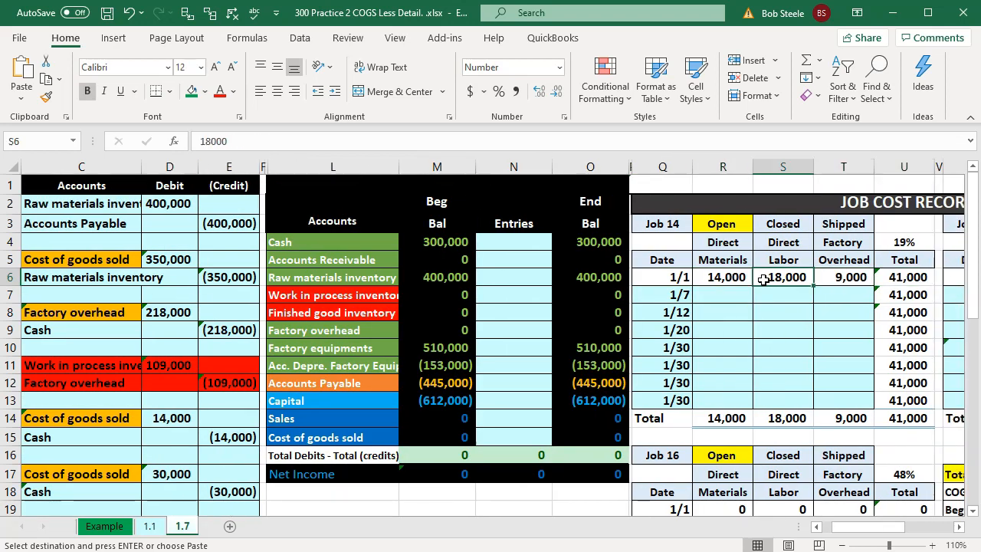
key("Left")
key("Left")
key("Left")
key("Left")
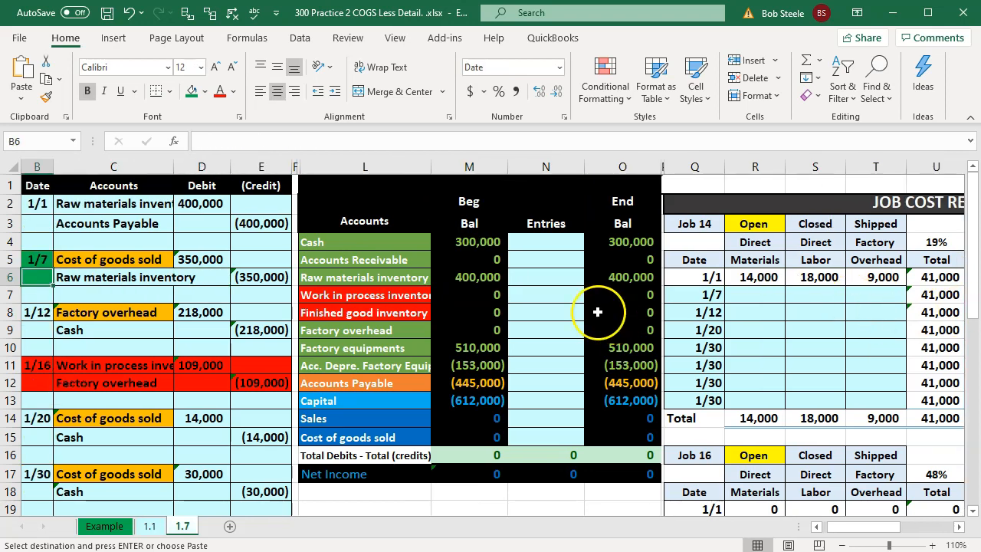
left_click(496, 295)
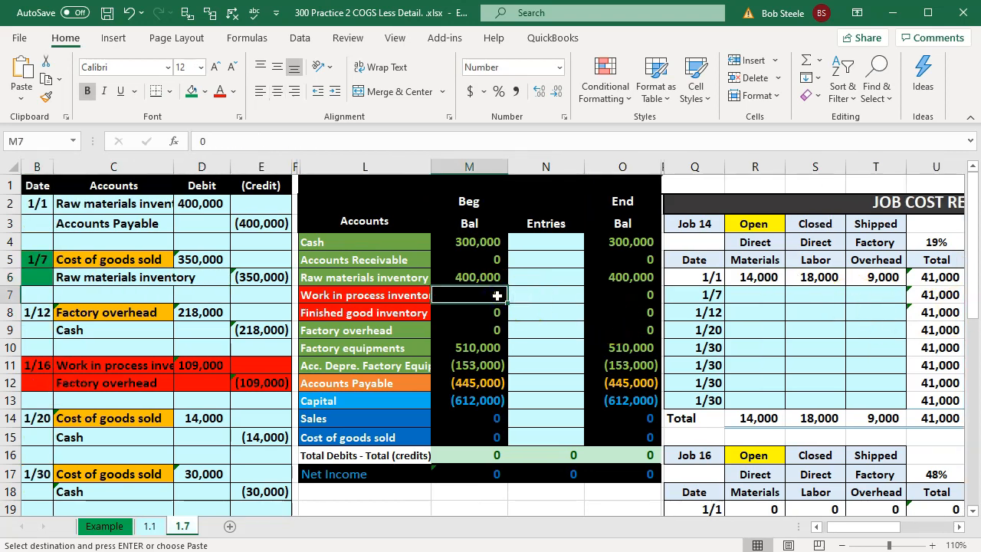
left_click(484, 313)
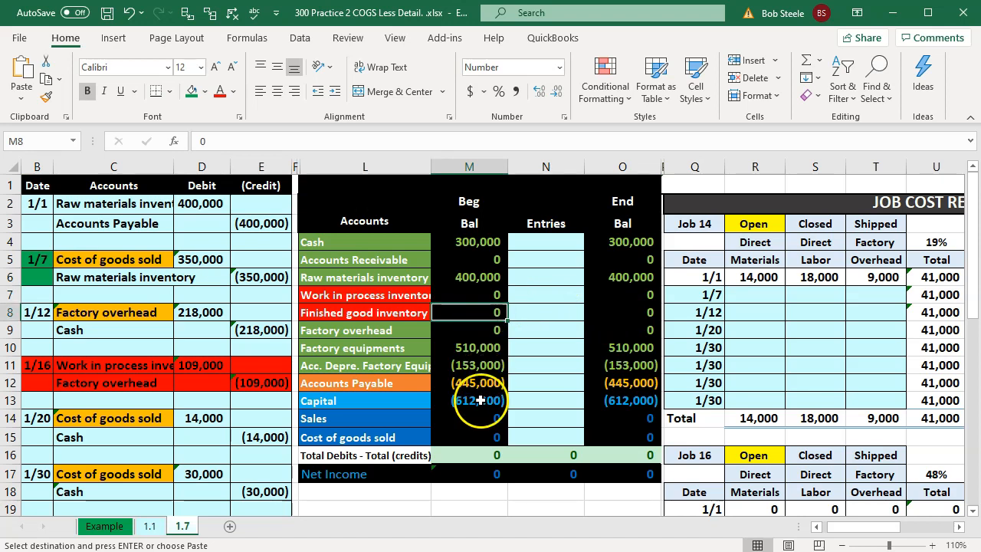
left_click(486, 438)
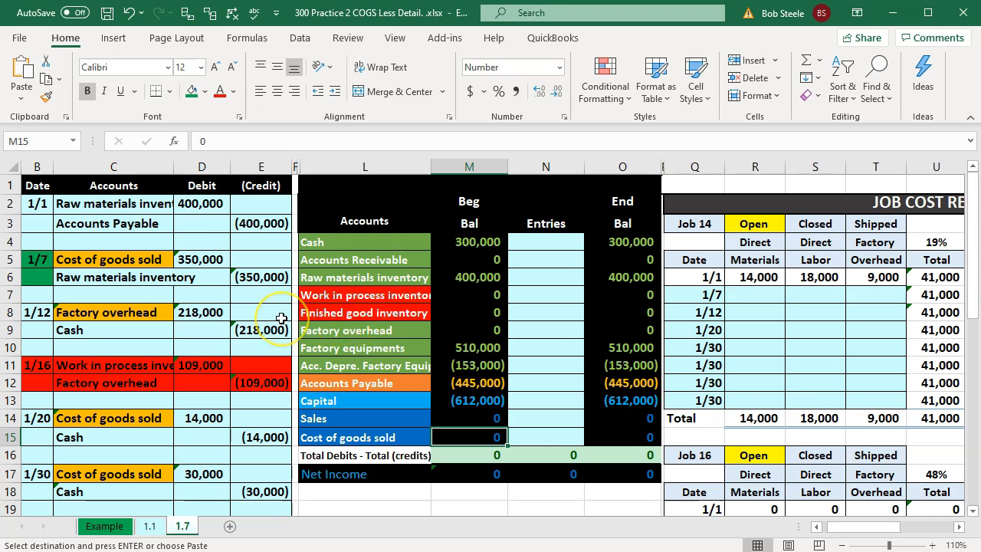
left_click(820, 314)
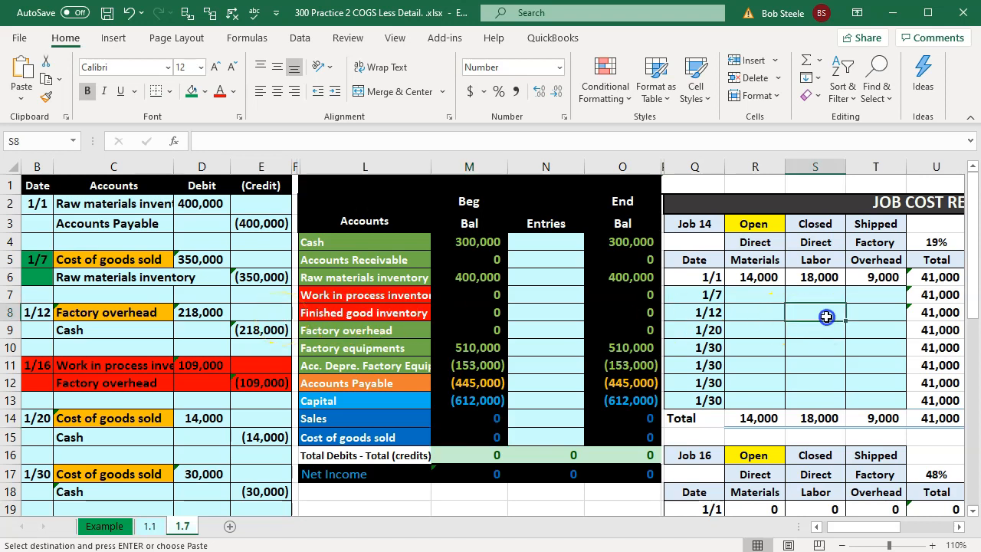
left_click(496, 299)
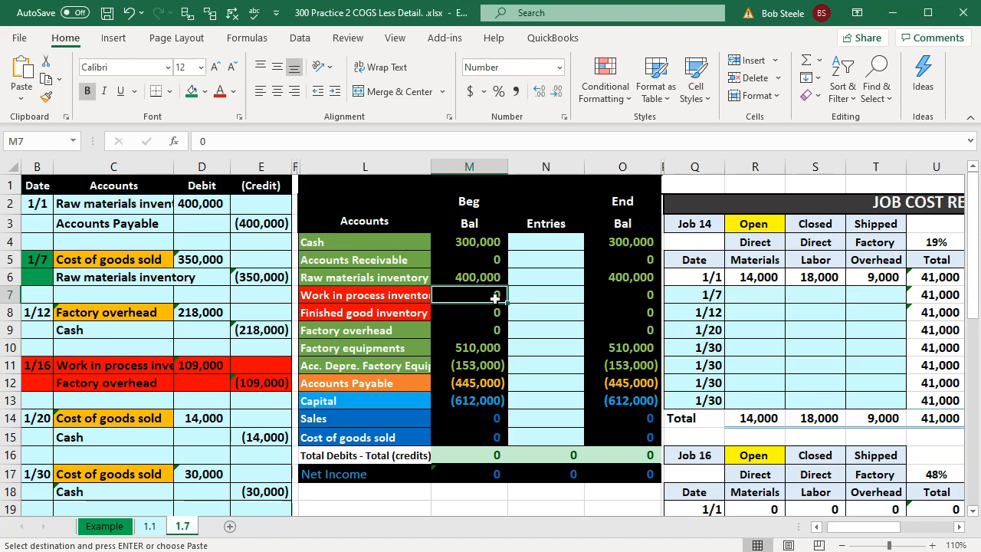
Step: Post the 1/7 cost of goods sold debit to the trial balance's Entries column by linking N15 to D5
key("Left")
key("Left")
key("Left")
key("Left")
key("Up")
key("Up")
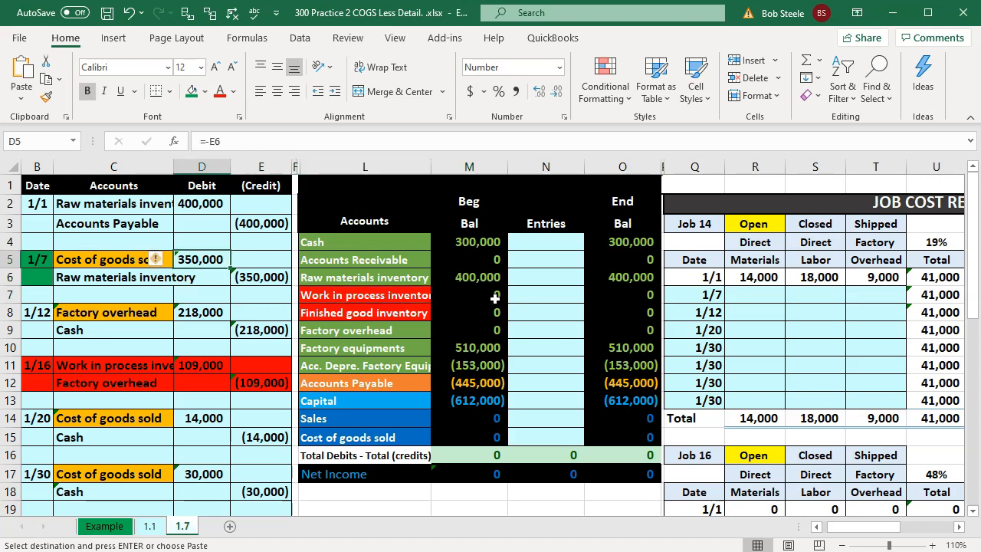
key("Left")
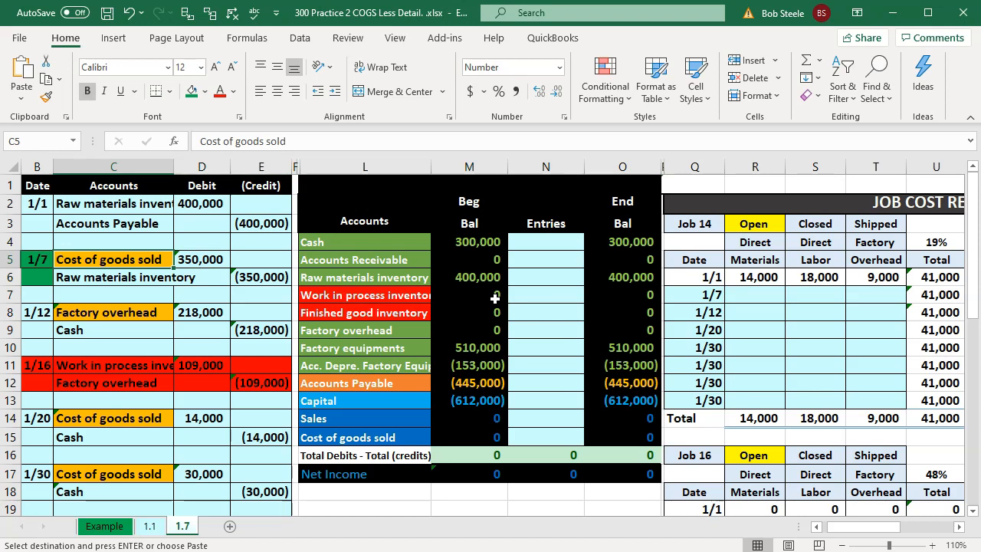
key("Down")
key("Down")
key("Down")
key("Down")
key("Down")
key("Down")
key("Down")
key("Down")
key("Down")
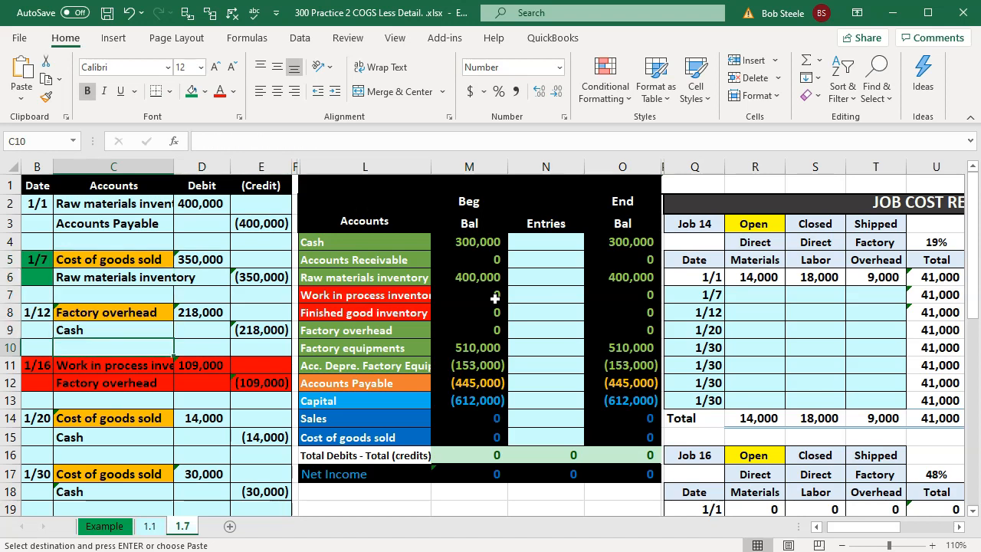
key("Right")
key("Right")
key("Right")
key("Right")
key("Right")
key("Right")
key("Down")
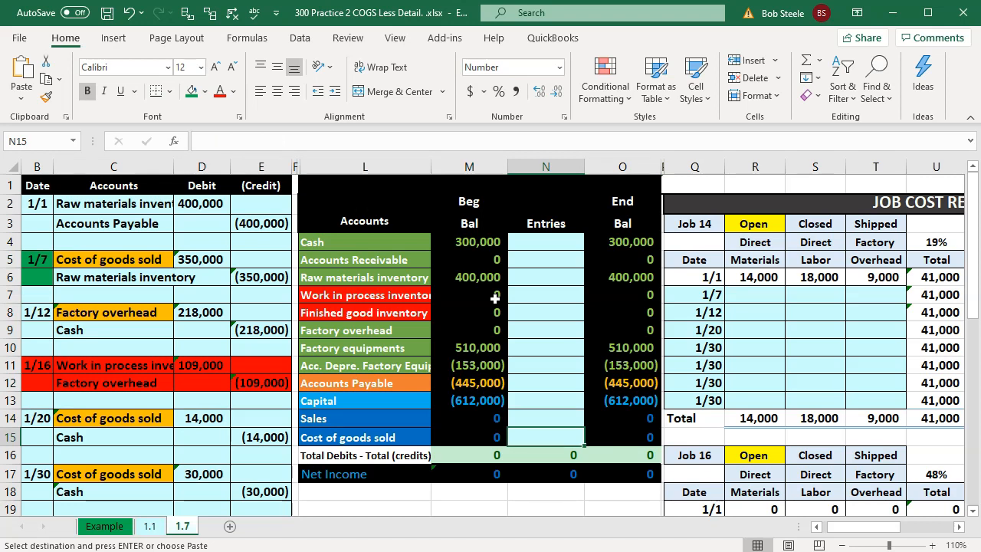
type("=")
key("Left")
key("Left")
key("Left")
key("Left")
key("Up")
key("Up")
key("Up")
key("Up")
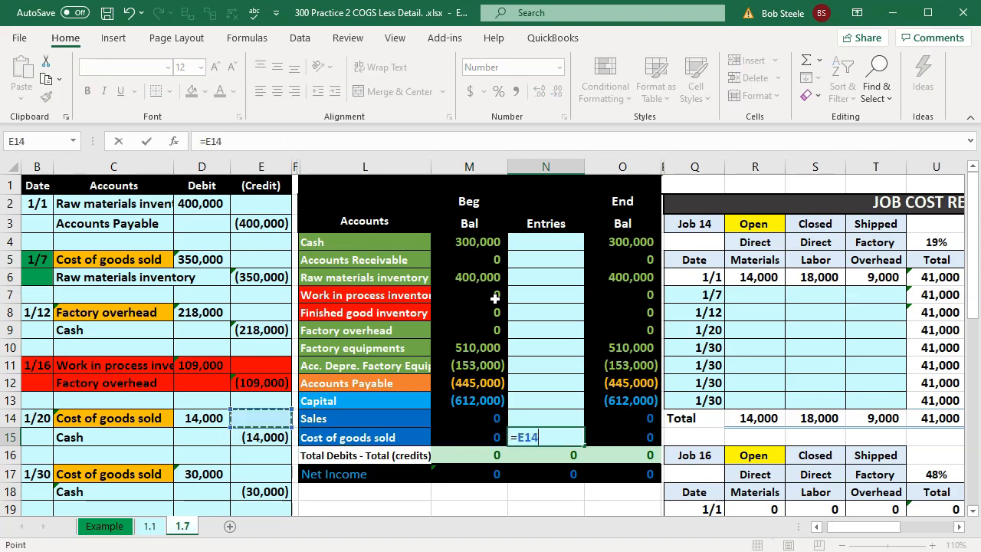
key("Up")
key("Up")
key("Up")
key("Up")
key("Up")
key("Up")
key("Left")
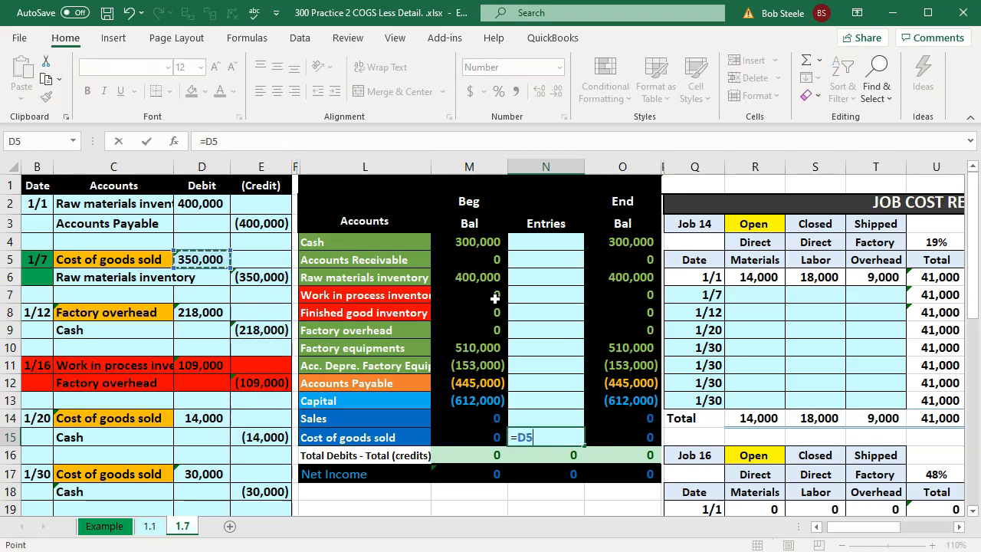
key("Return")
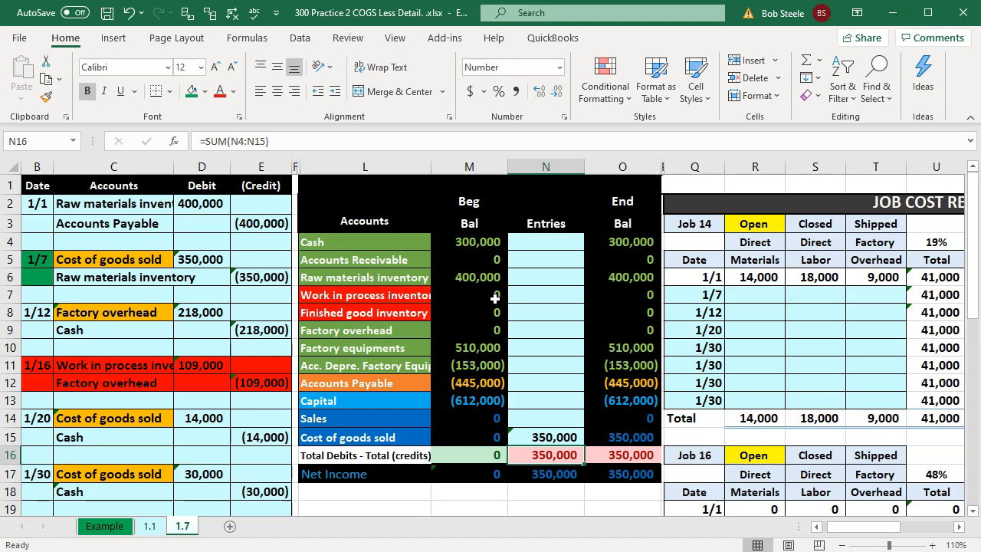
Step: Post the 1/7 raw materials inventory credit to the trial balance's Entries column by linking N6 to E6
key("Up")
key("Up")
key("Up")
key("Up")
key("Up")
key("Up")
key("Up")
key("Up")
key("Up")
key("Up")
key("Up")
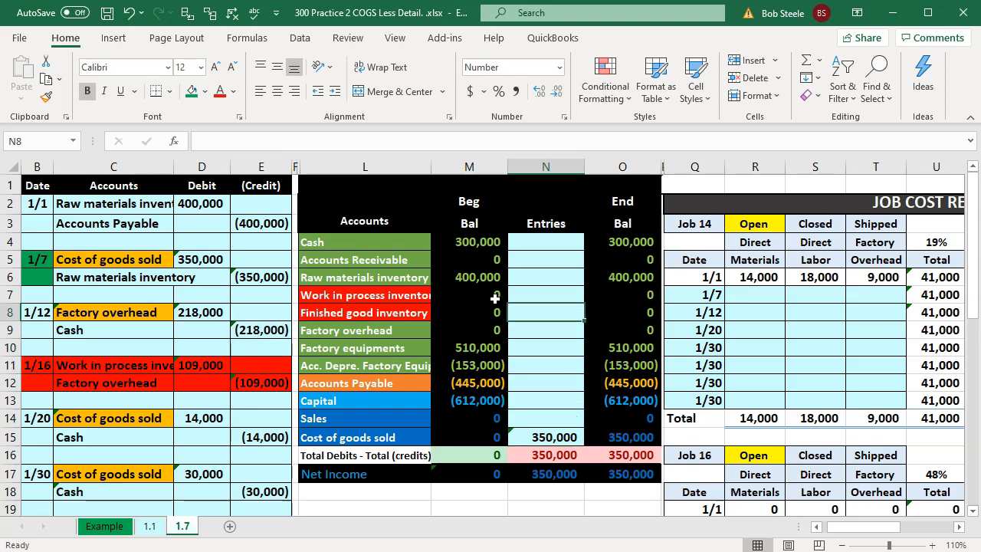
key("Down")
type("=")
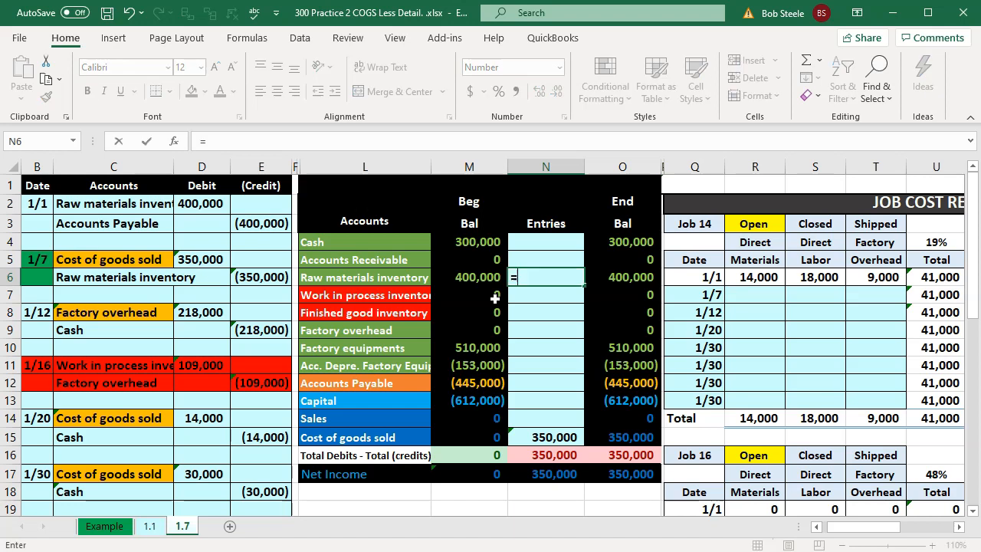
key("Left")
key("Left")
key("Left")
key("Left")
key("Left")
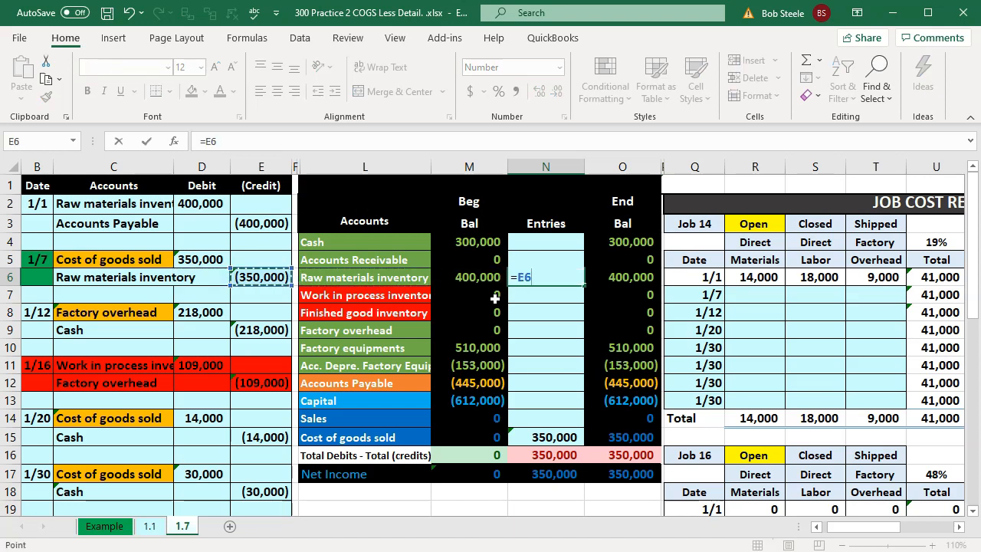
key("Return")
Step: Examine the ending balances of raw materials inventory and cost of goods sold and the effect on net income
key("Up")
key("Right")
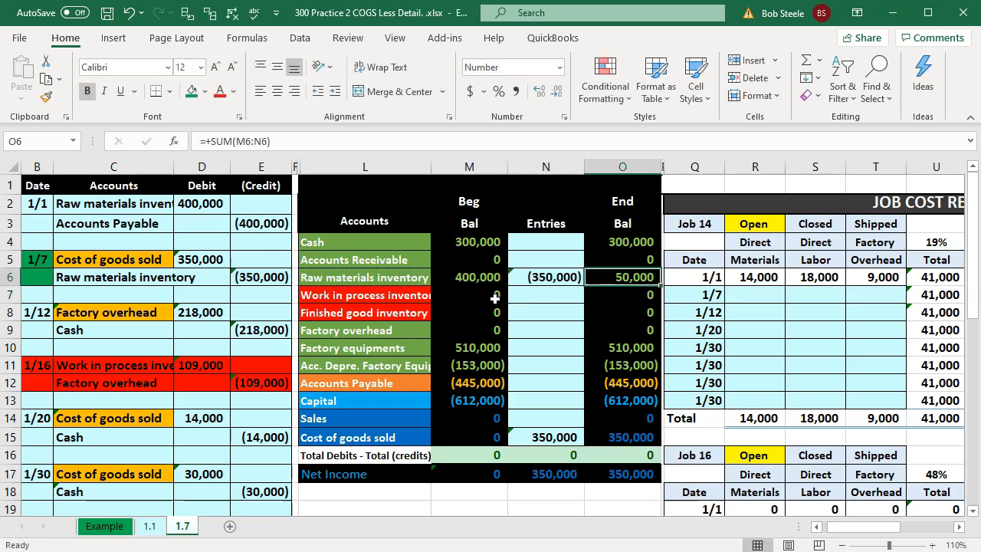
left_click(633, 438)
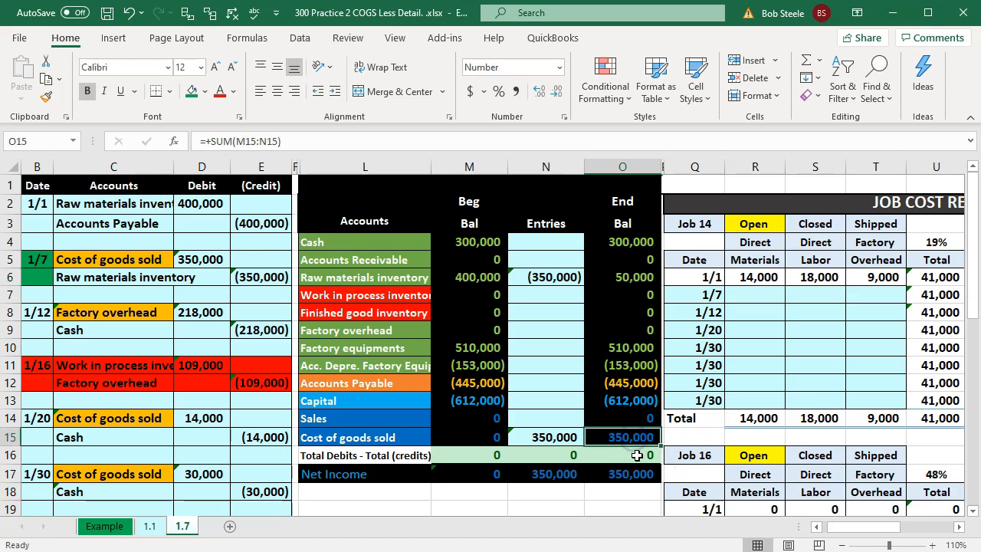
double_click(636, 474)
key("Return")
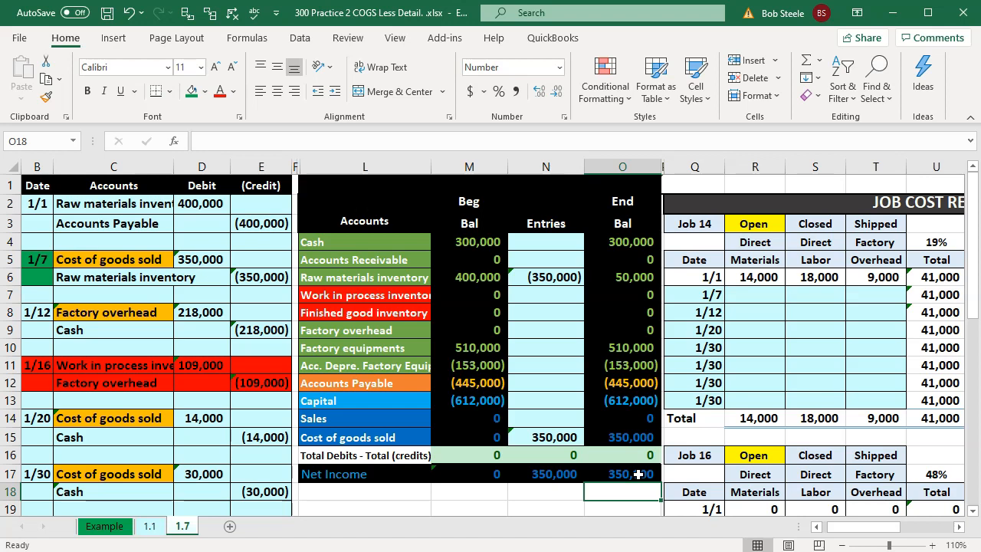
left_click(638, 475)
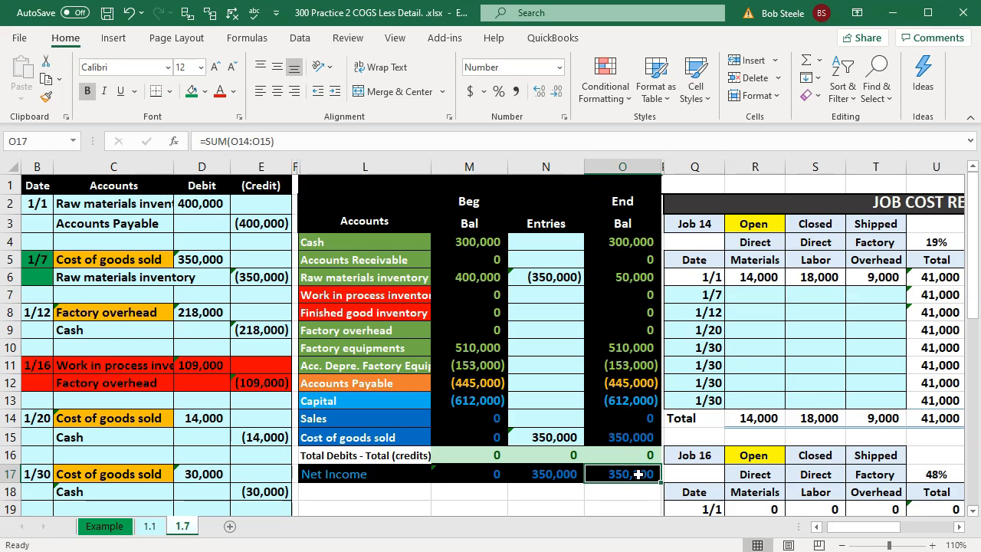
key("Left")
key("Left")
key("Left")
key("Left")
key("Left")
key("Left")
key("Left")
key("Left")
key("Left")
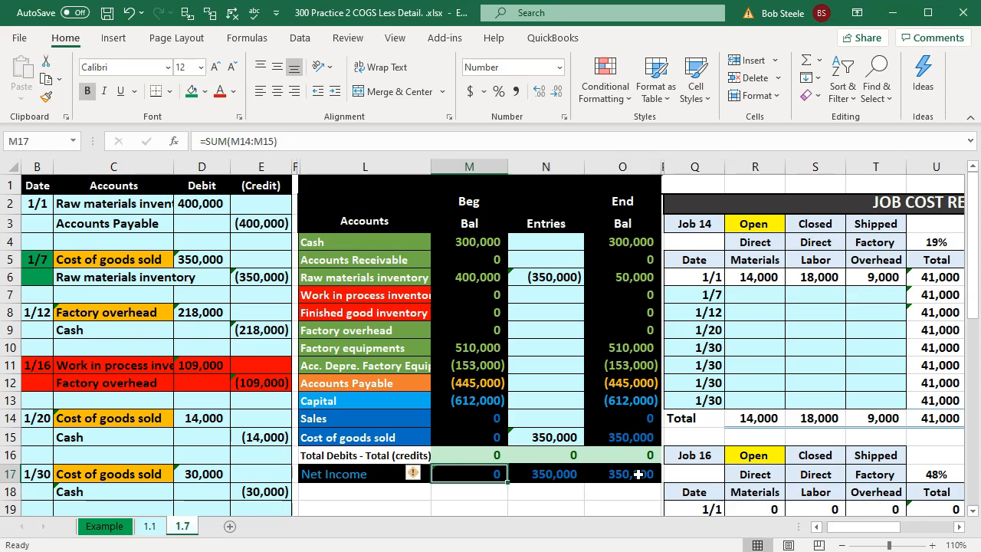
Step: Enter 100000 as the 1/7 direct materials cost in the Job 14 cost record
key("Right")
key("Right")
key("Up")
key("Up")
key("Up")
key("Up")
key("Up")
key("Up")
key("Left")
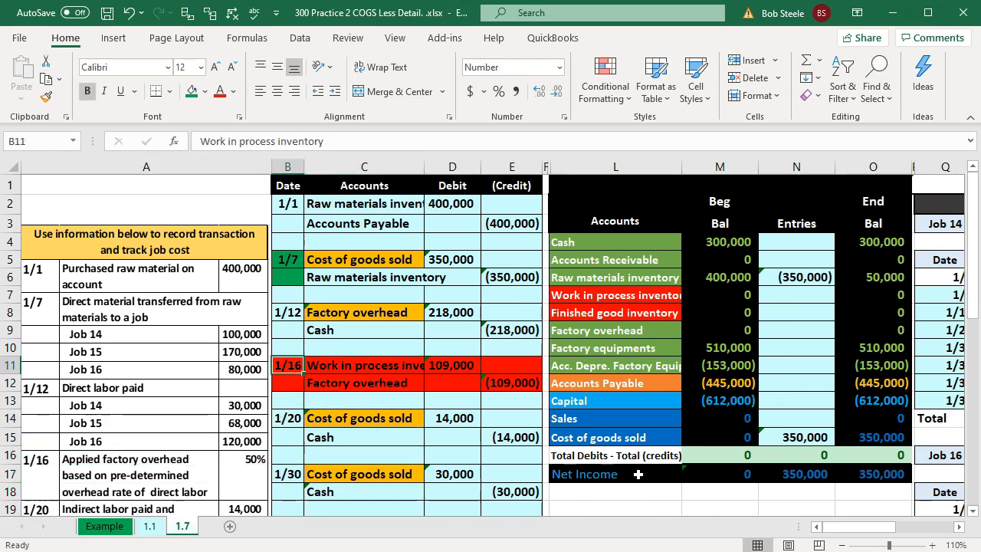
key("Right")
key("Right")
key("Right")
key("Right")
key("Right")
key("Right")
key("Right")
key("Right")
key("Right")
key("Right")
key("Right")
key("Right")
key("Right")
key("Right")
key("Right")
key("Right")
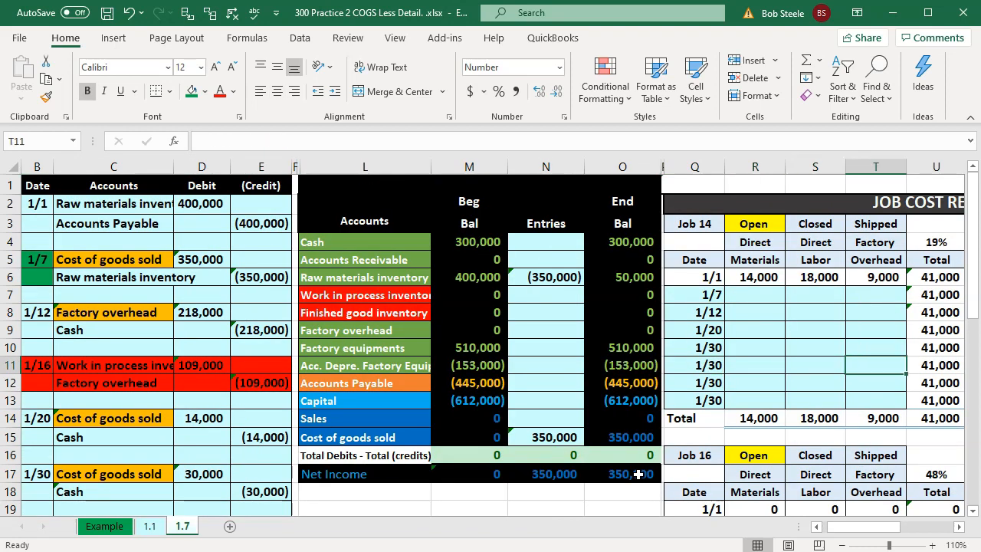
key("Left")
key("Left")
key("Left")
key("Left")
key("Up")
key("Up")
key("Up")
key("Up")
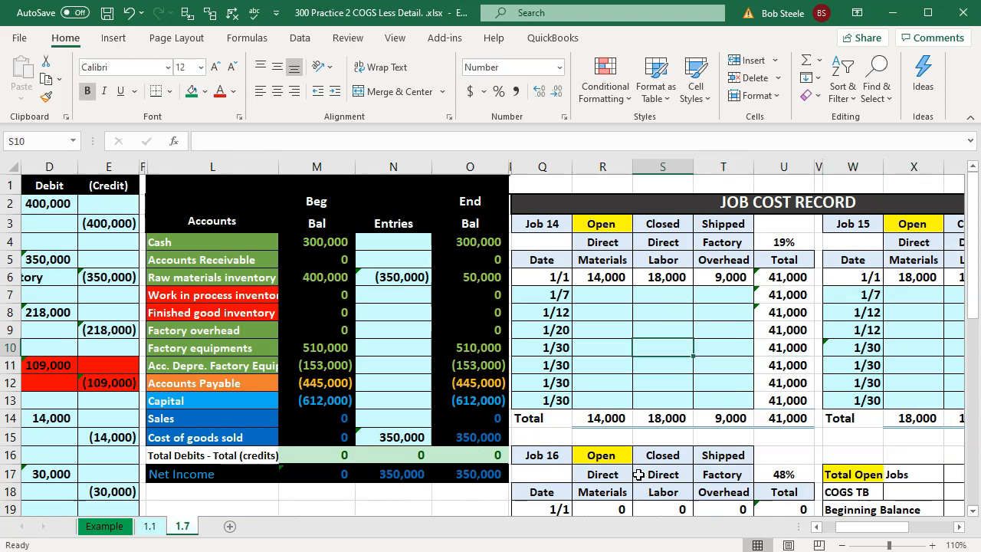
key("Left")
type("100000")
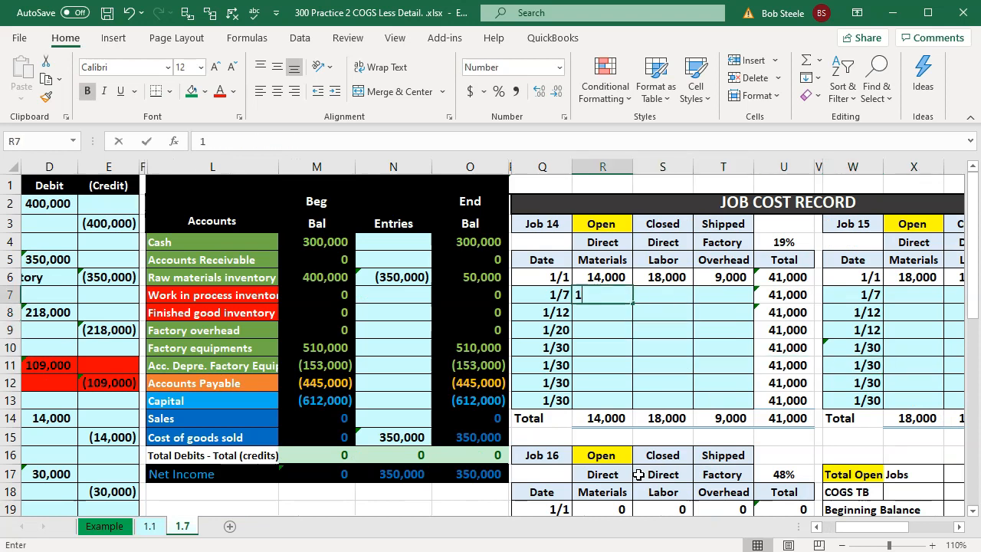
key("Return")
Step: Enter 170000 as the 1/7 direct materials cost in the Job 15 cost record
key("Right")
key("Right")
key("Right")
key("Right")
key("Right")
key("Right")
key("Right")
key("Right")
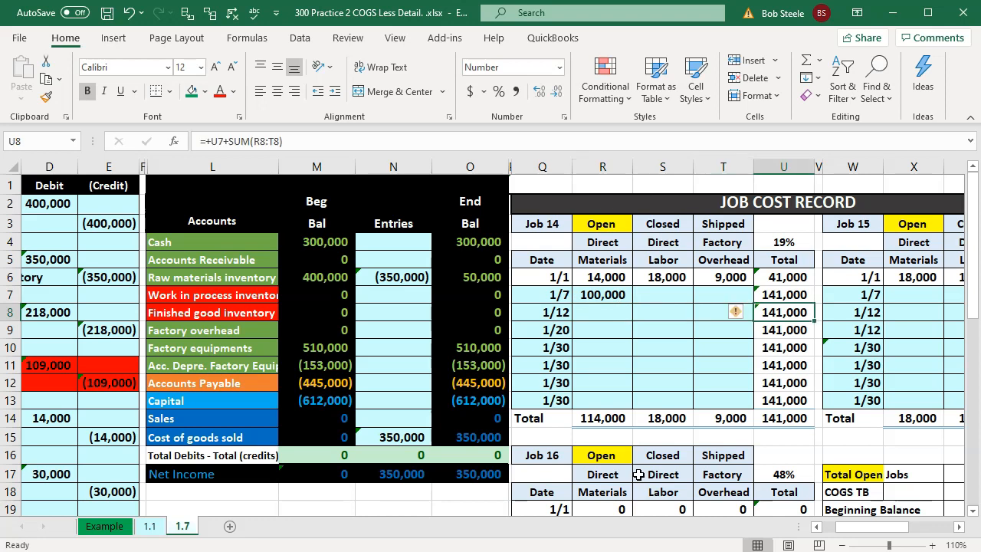
key("Left")
key("Left")
key("Up")
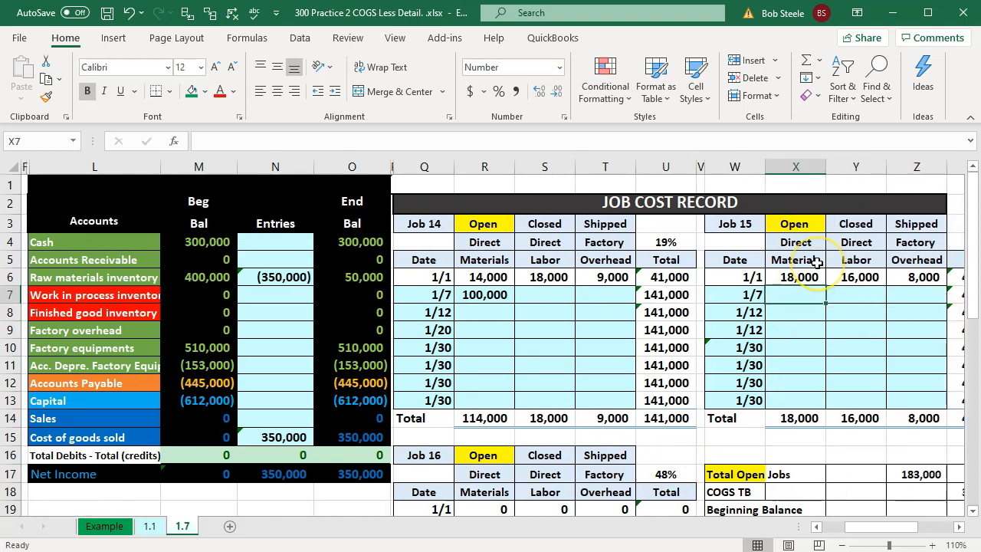
type("170000")
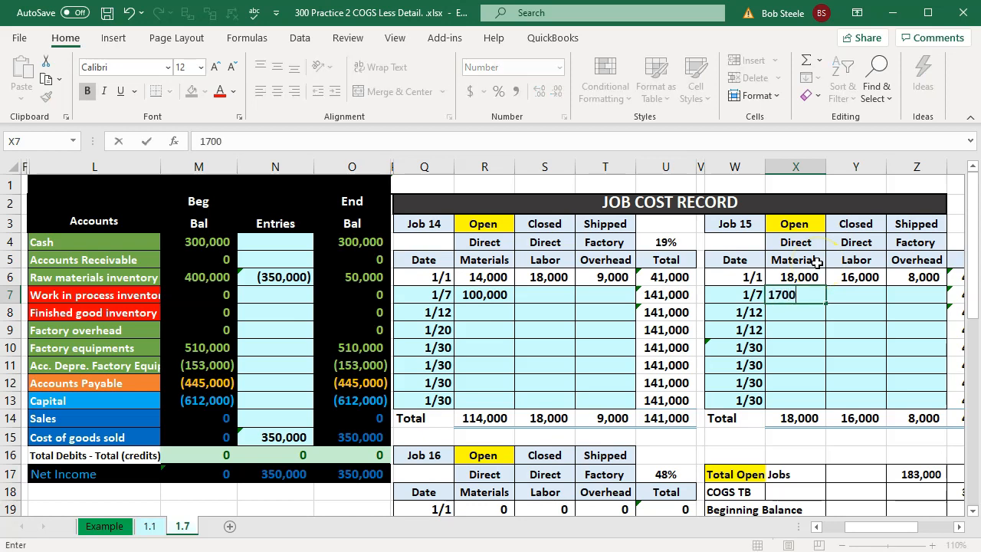
key("ctrl+Return")
key("Return")
Step: Enter 80000 as the 1/7 direct materials cost in the Job 16 cost record
key("Left")
key("Left")
key("Left")
key("Left")
key("Left")
key("Left")
key("Left")
key("Left")
key("Left")
key("Left")
key("Left")
key("Left")
key("Left")
key("Left")
key("Left")
key("Left")
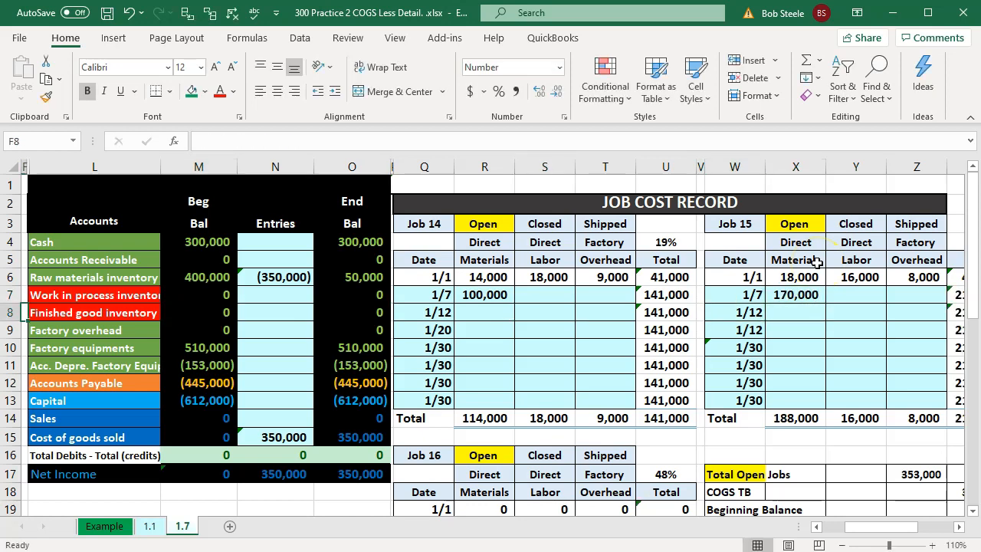
key("Left")
key("Left")
key("Down")
key("Down")
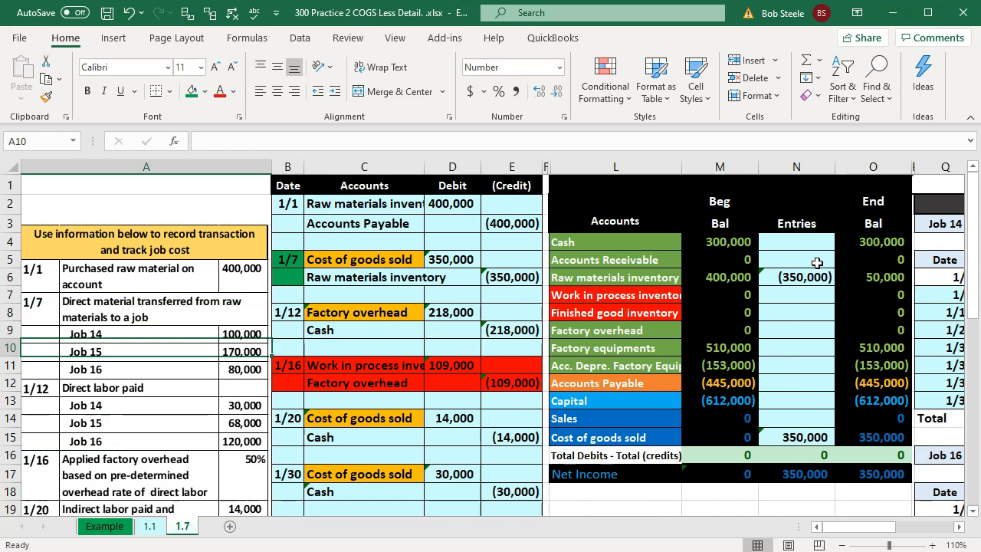
key("Right")
key("Right")
key("Right")
key("Right")
key("Right")
key("Right")
key("Right")
key("Right")
key("Right")
key("Right")
key("Right")
key("Right")
key("Right")
key("Right")
key("Right")
key("Right")
key("Right")
key("Right")
key("Right")
key("Right")
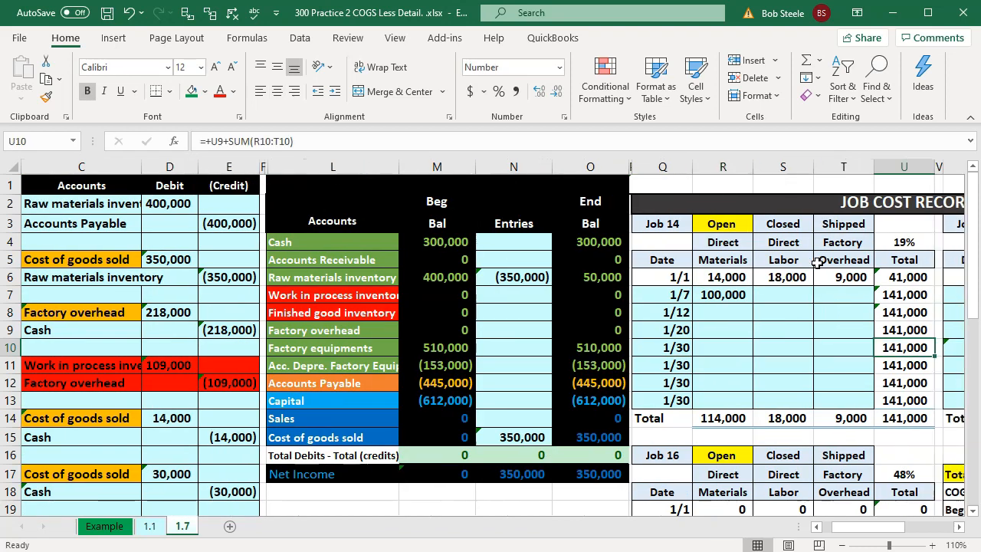
key("Down")
key("Down")
key("Down")
key("Down")
key("Down")
key("Down")
key("Down")
key("Down")
key("Down")
key("Down")
key("Down")
key("Down")
key("Down")
key("Left")
key("Left")
key("Left")
key("Left")
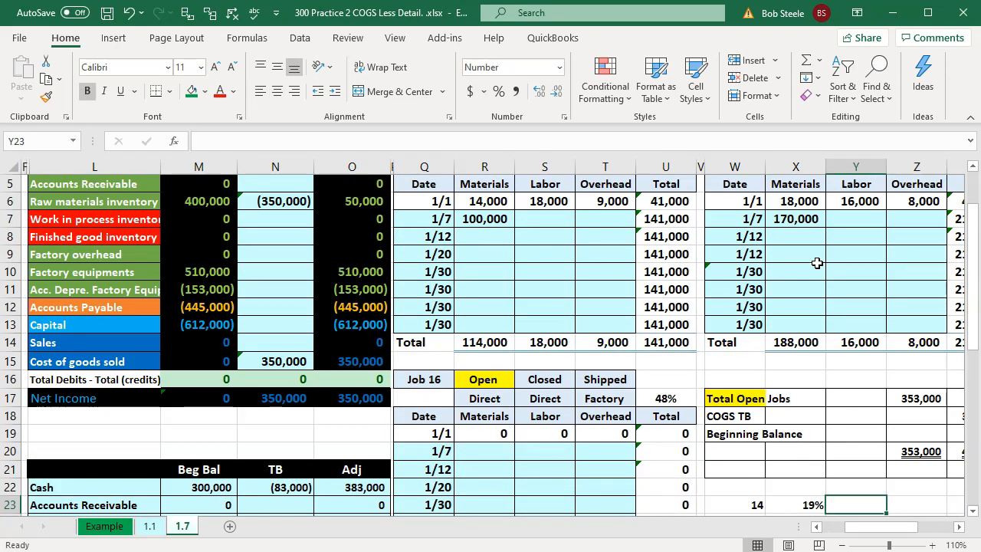
key("Left")
key("Left")
key("Left")
key("Left")
key("Up")
key("Up")
key("Up")
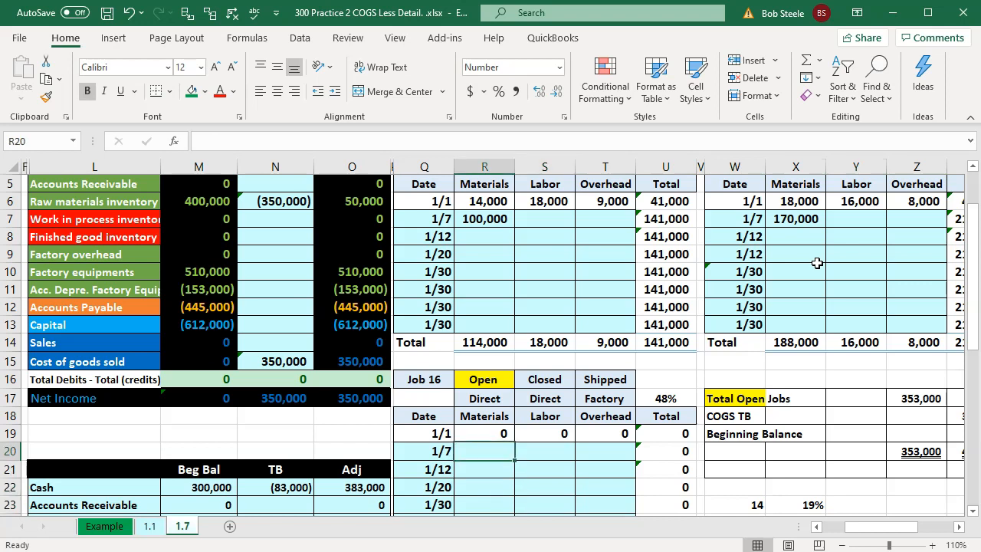
type("80000")
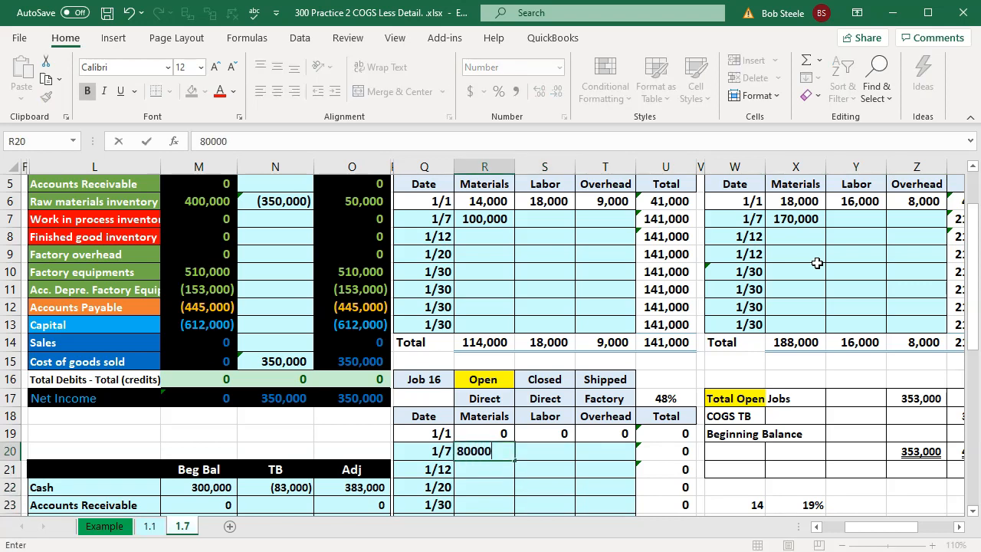
key("Return")
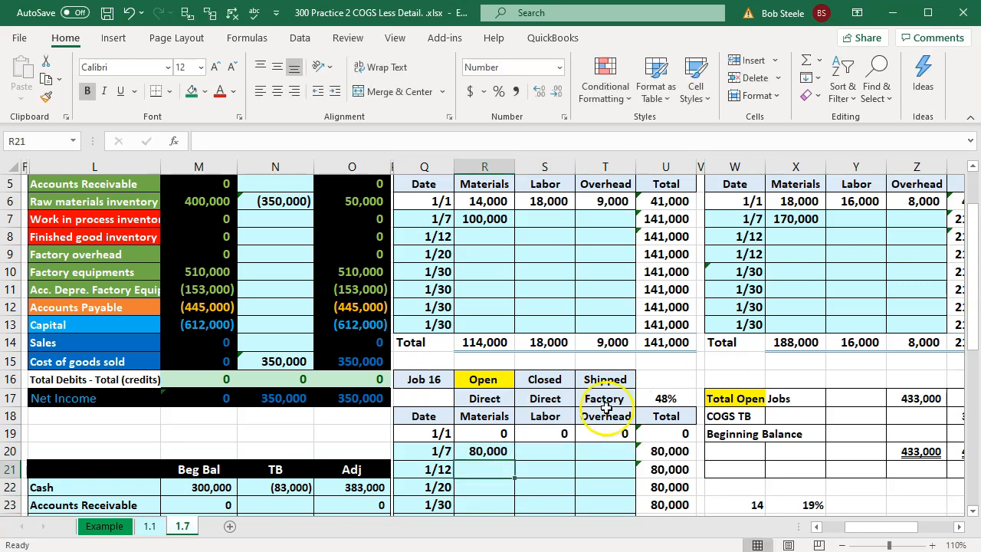
Step: Sum the 1/7 direct materials costs of Jobs 14, 15 and 16 and compare them with the trial balance's cost of goods sold entry
left_click(484, 451)
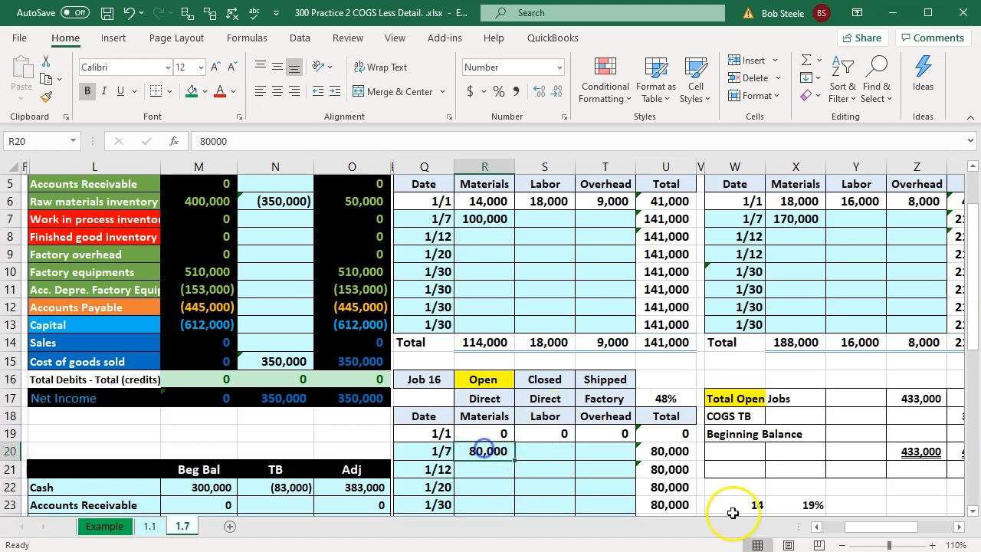
left_click(958, 526)
left_click(345, 218, "ctrl")
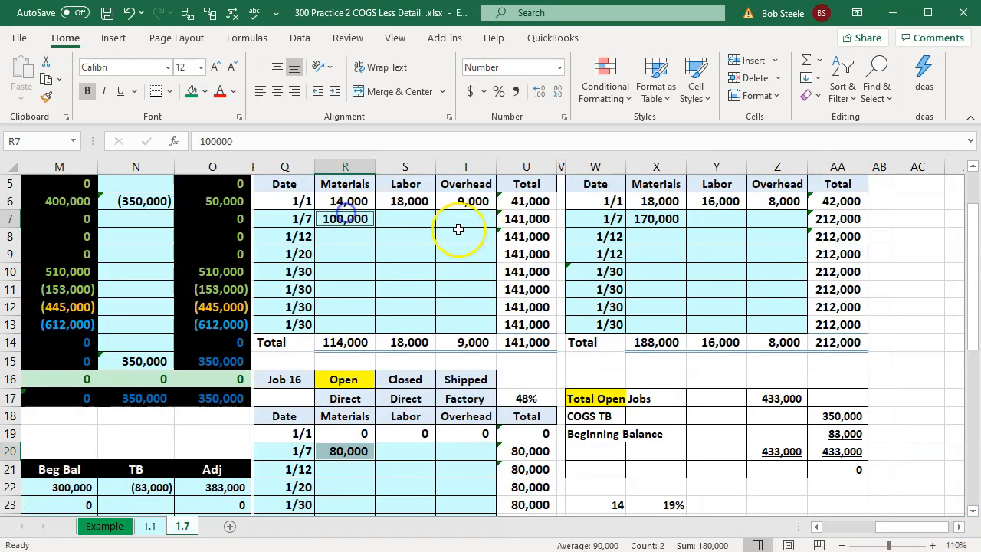
left_click(659, 217, "ctrl")
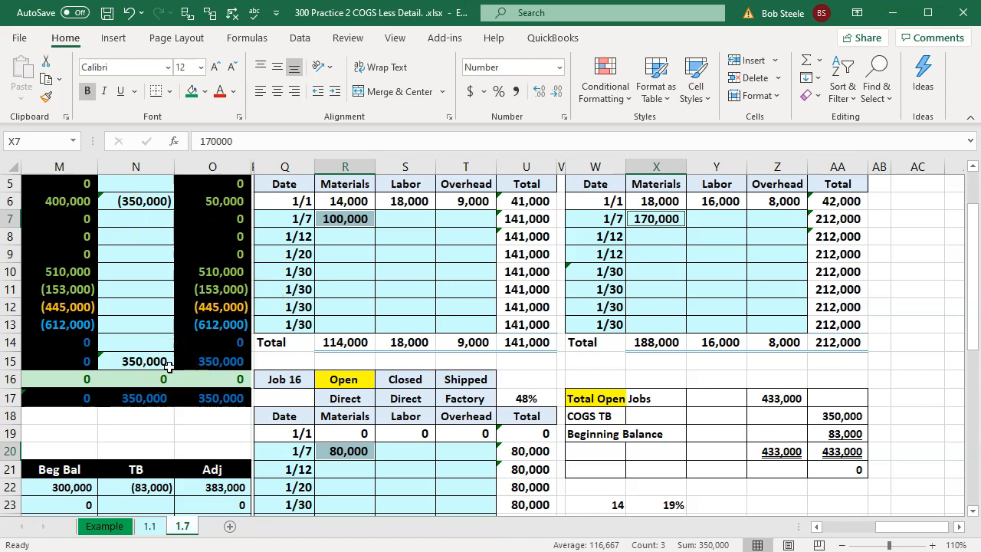
left_click(325, 314)
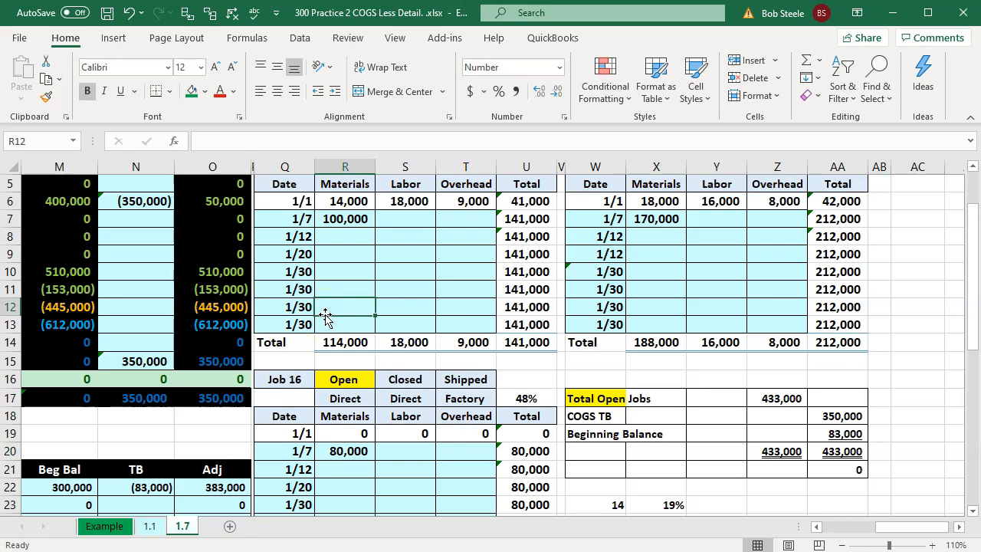
scroll(467, 431, "down", 3)
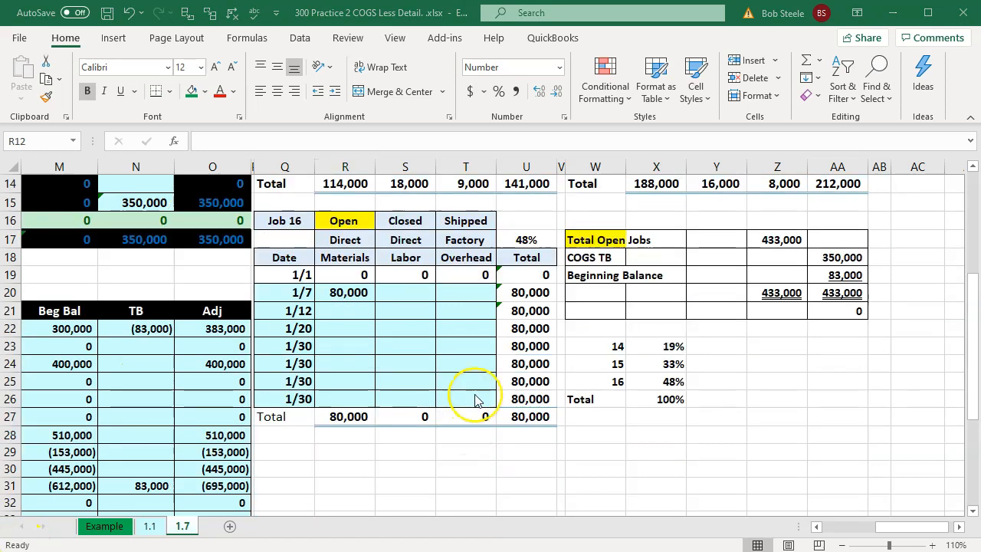
scroll(475, 399, "up", 1)
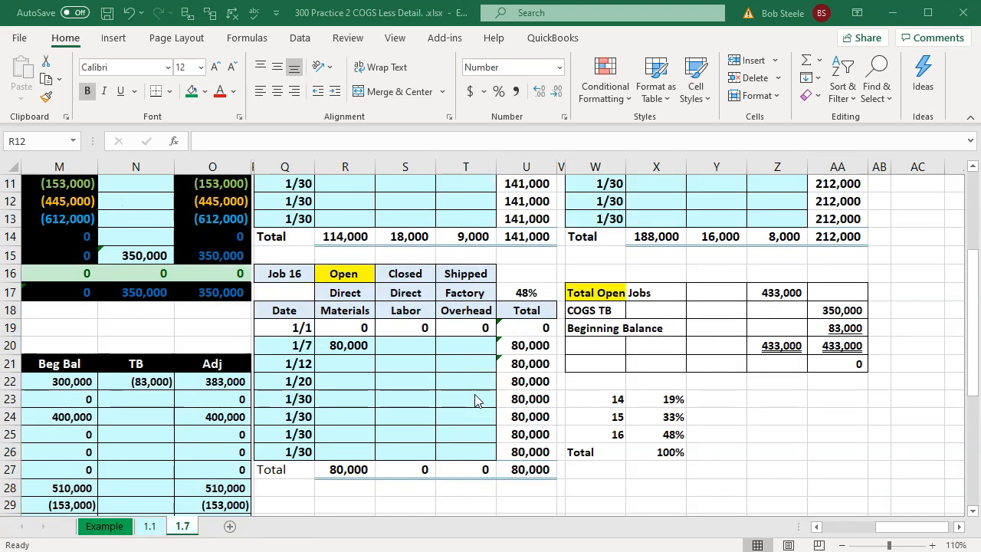
scroll(475, 399, "up", 2)
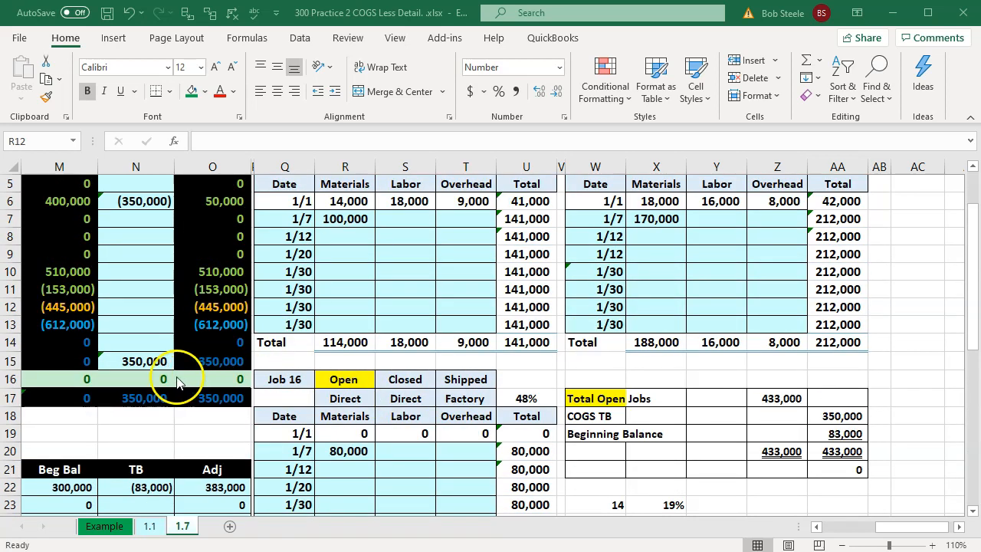
left_click(143, 361)
double_click(143, 361)
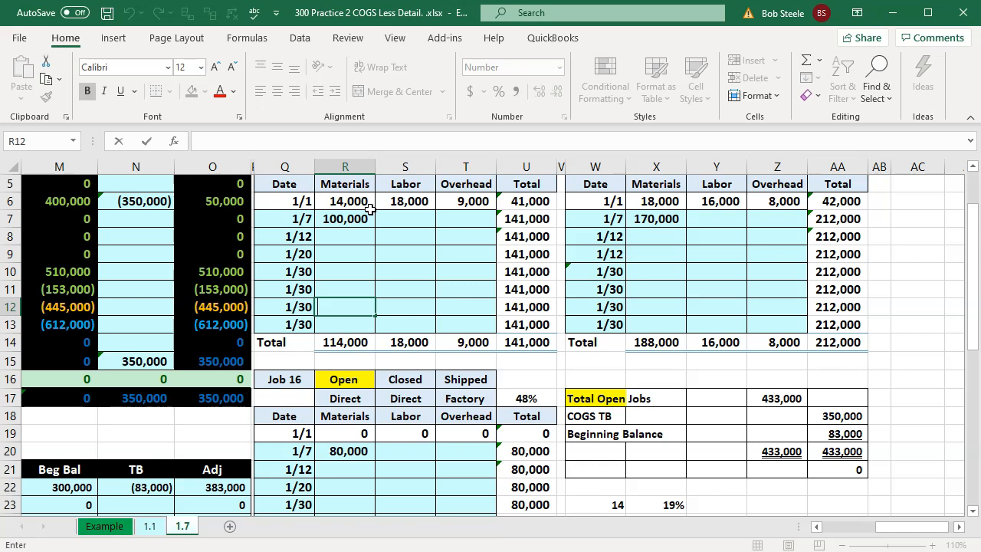
Step: Inspect the Total Open Jobs formula in Z17 and the job totals it adds up
scroll(370, 209, "up", 1)
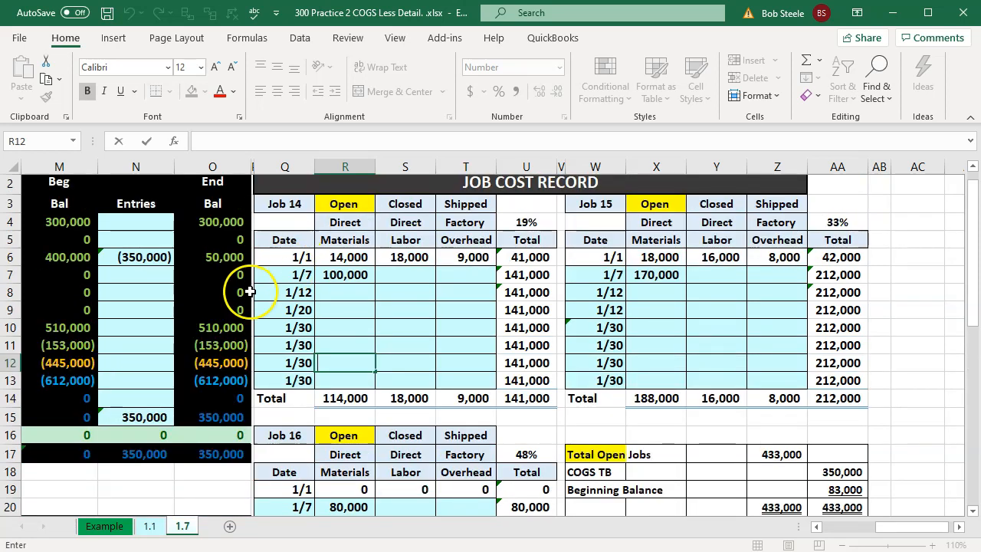
scroll(253, 291, "down", 1)
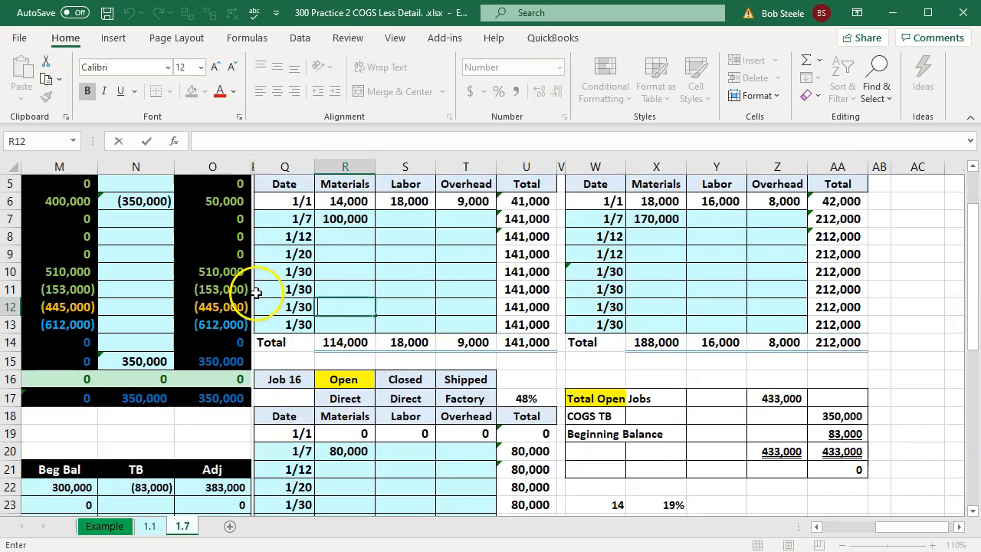
double_click(782, 400)
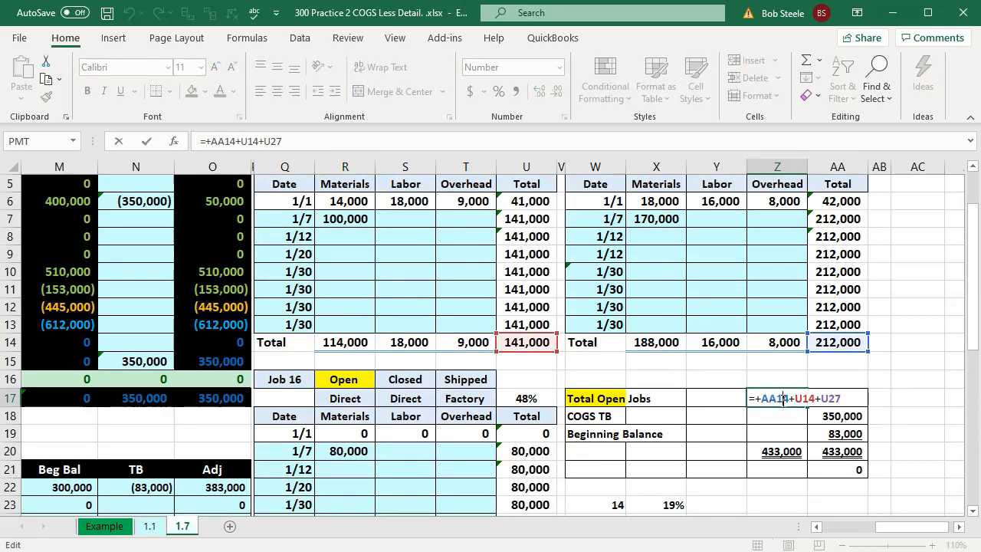
scroll(561, 352, "down", 1)
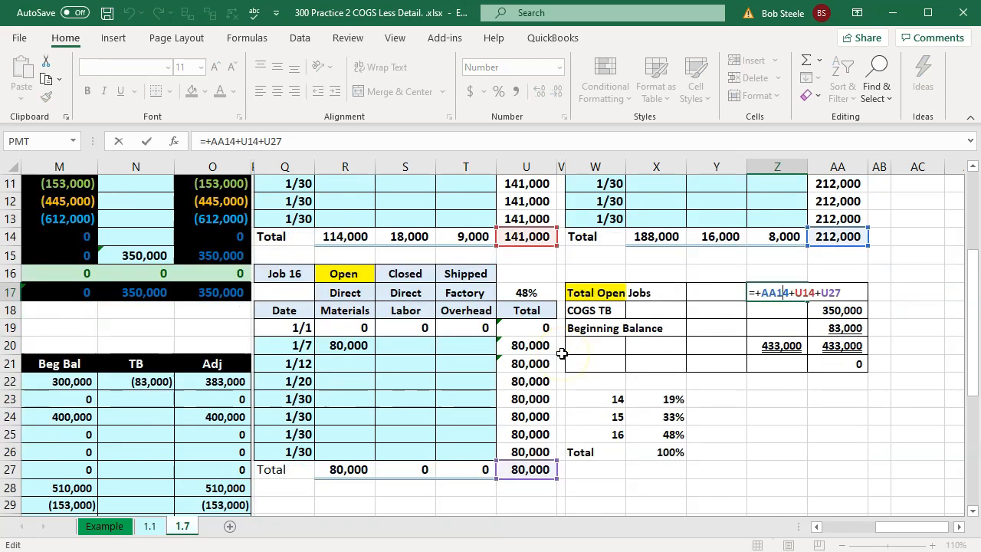
key("Return")
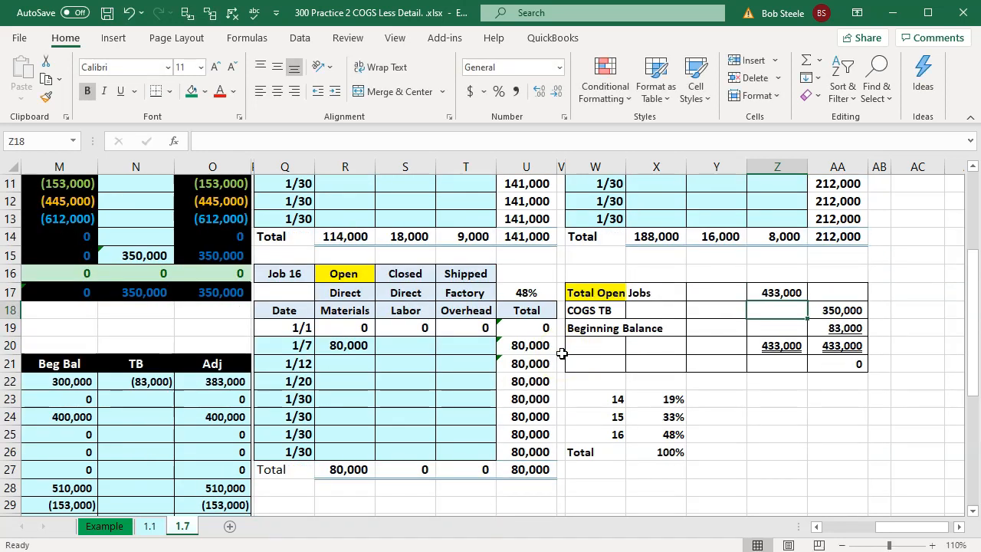
Step: Check the cost of goods sold ending balance and inspect the beginning balance formula in AA19 of the reconciliation
left_click(230, 259)
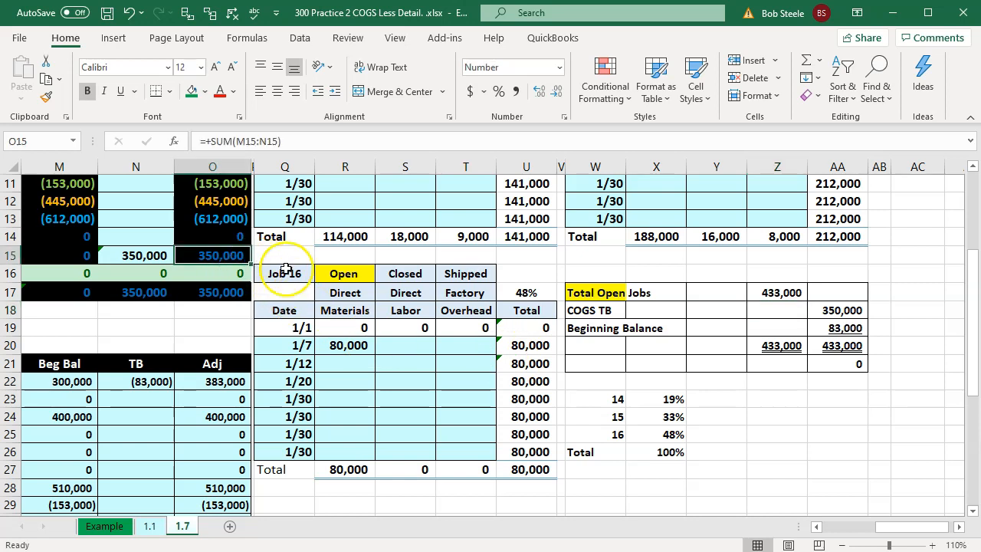
double_click(843, 328)
scroll(797, 410, "up", 3)
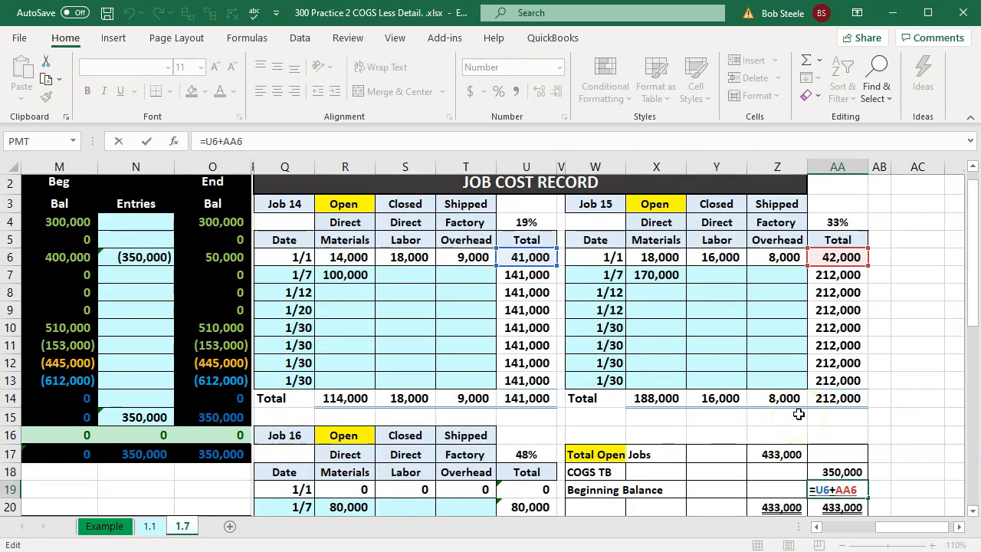
key("Return")
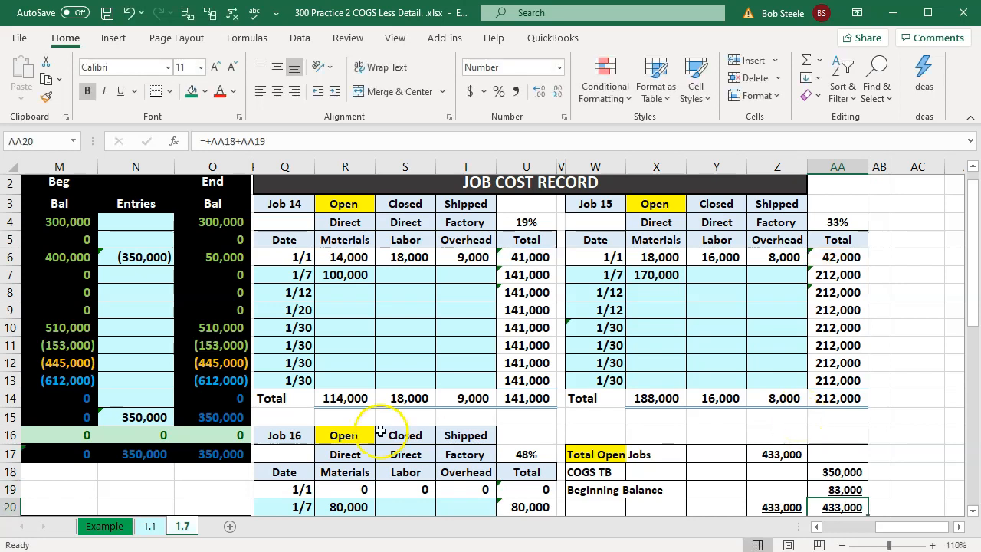
Step: Review the trial balance accounts alongside the job cost records and the open jobs reconciliation
left_click(229, 380)
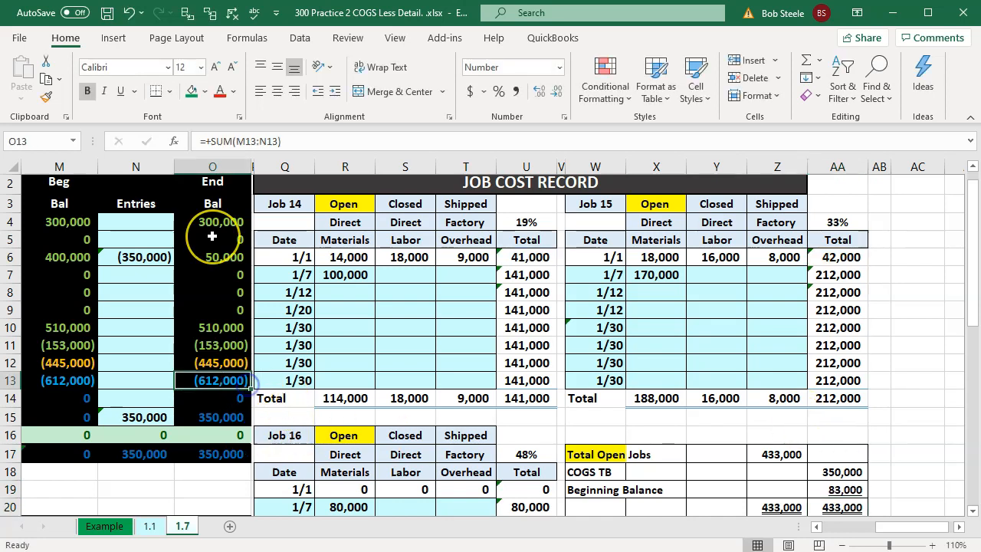
key("Left")
key("Left")
key("Left")
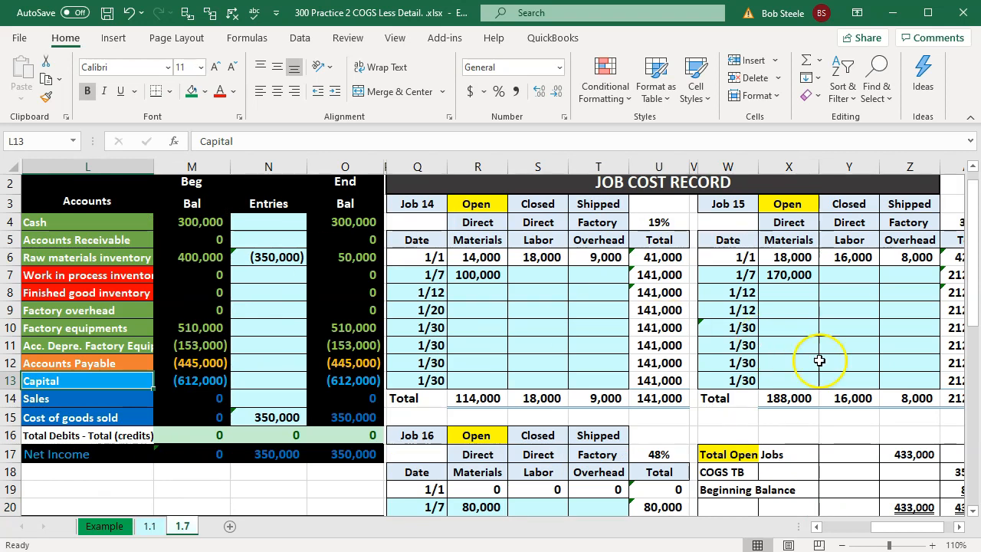
left_click(843, 381)
left_click(959, 526)
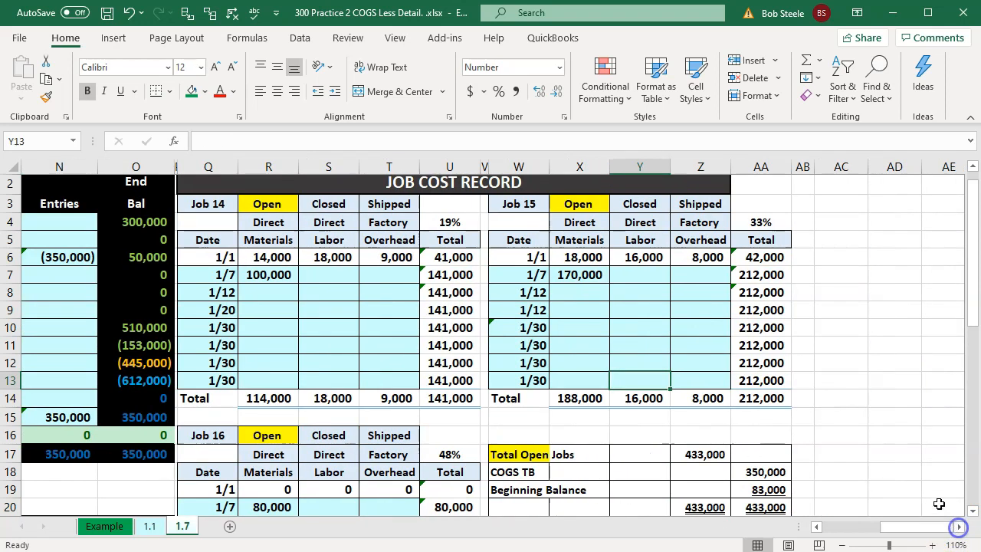
scroll(930, 493, "down", 1)
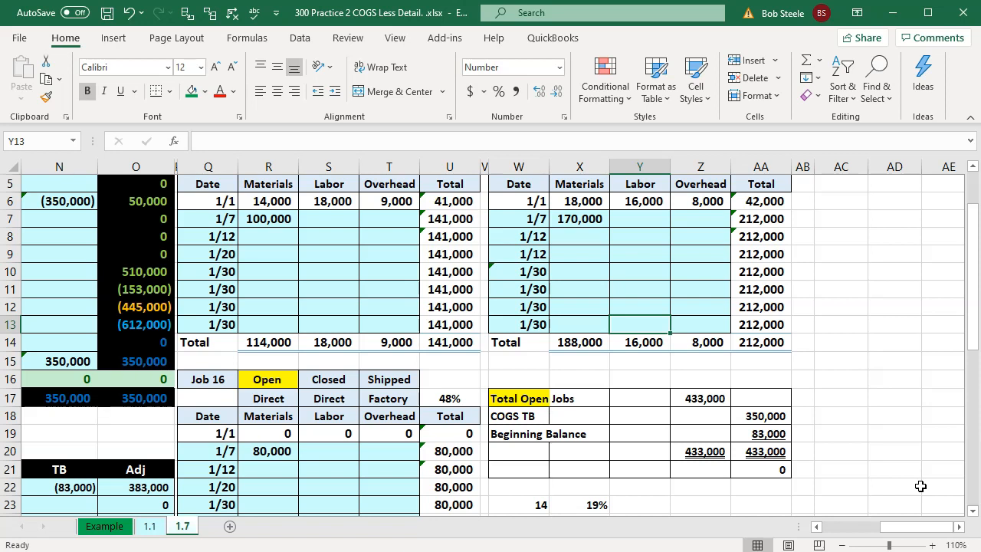
Step: Go back to the 1/7 journal entry and trace the cost of goods sold debit in D5 to its source cell
left_click(675, 481)
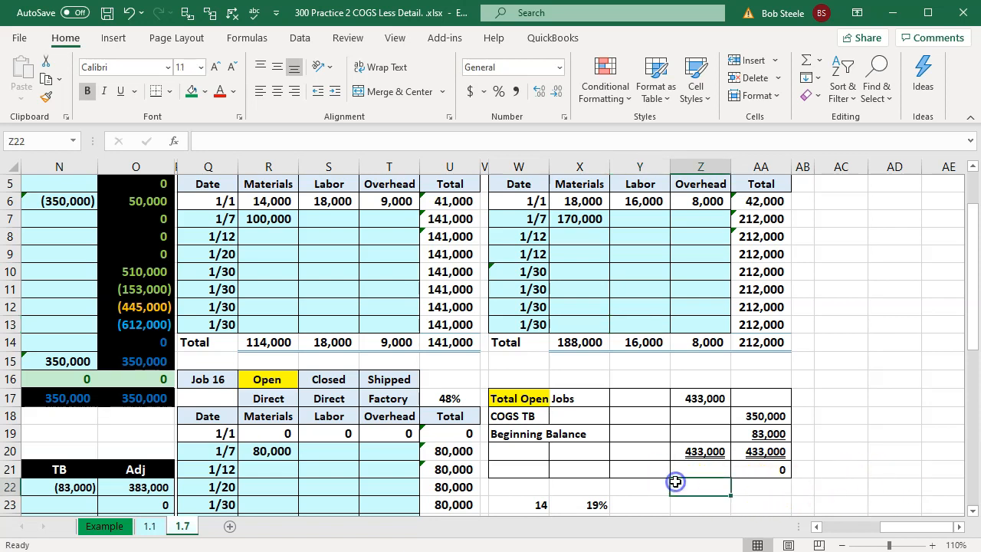
key("Left")
key("Left")
key("Left")
key("Left")
key("Left")
key("Left")
key("Left")
key("Left")
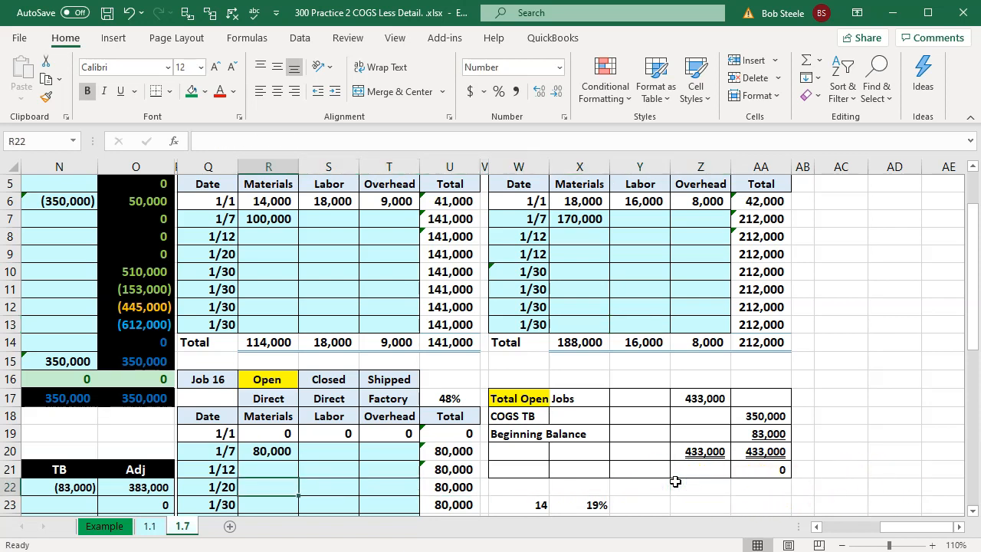
key("Left")
key("Left")
key("Left")
key("Left")
key("Left")
key("Left")
key("Left")
key("Left")
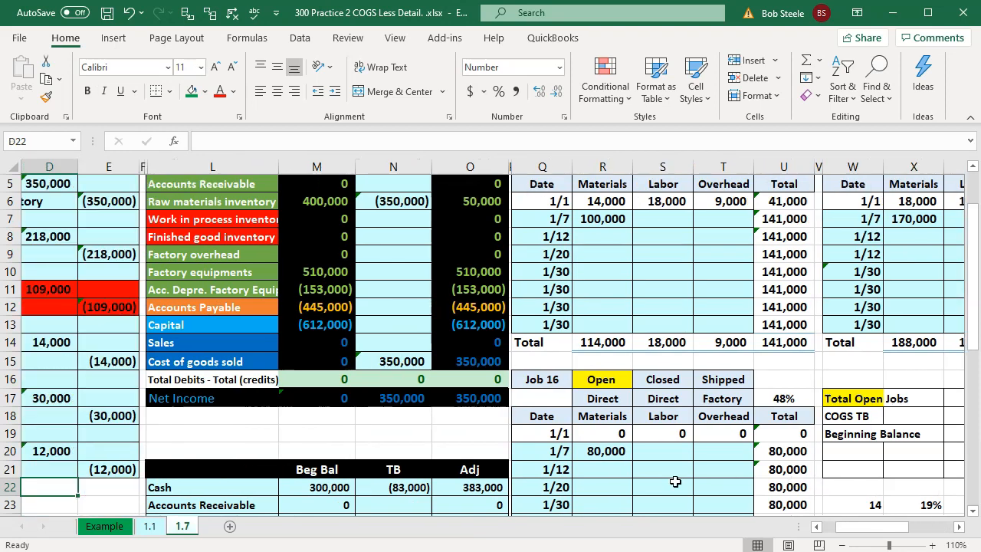
key("Left")
key("Left")
key("Left")
scroll(564, 375, "up", 2)
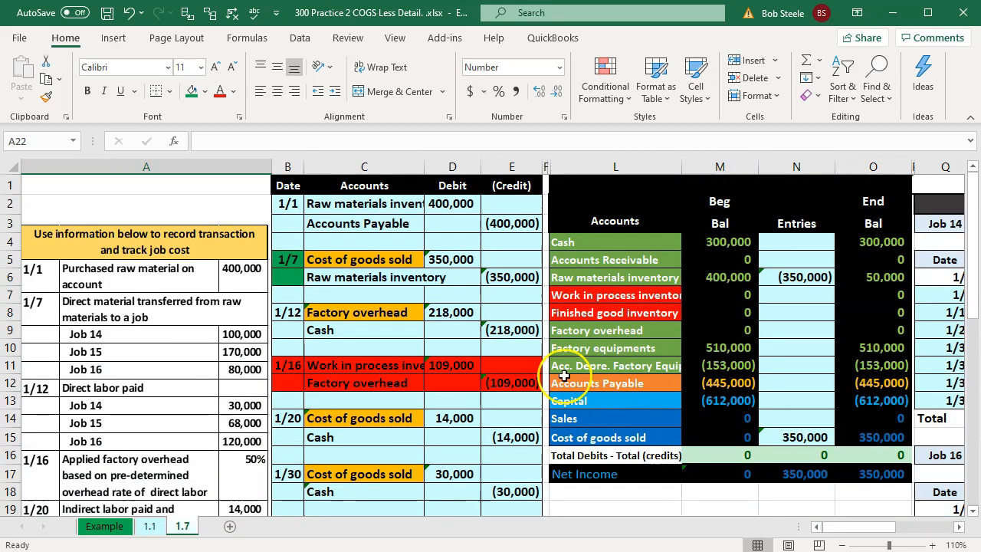
left_click(452, 257)
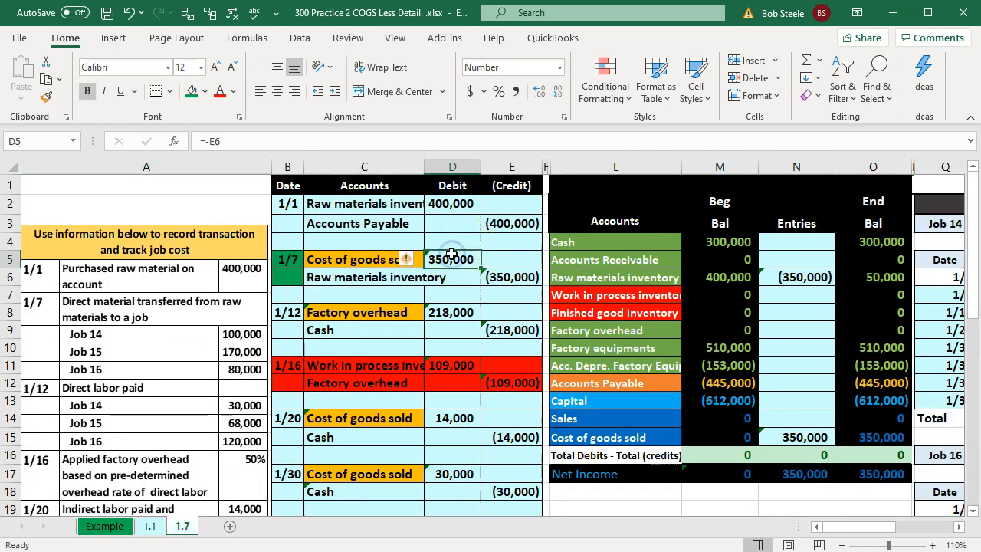
key("ctrl+bracketleft")
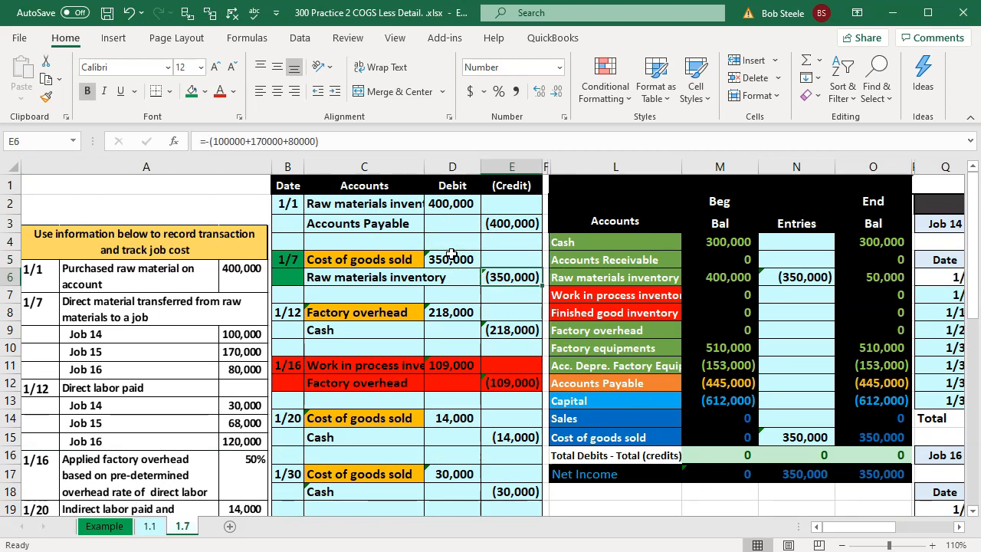
Step: Switch from the worksheet to the QuickBooks Desktop Pro 2020 home page
key("Right")
key("Right")
key("Right")
key("Right")
key("Right")
key("Right")
key("Right")
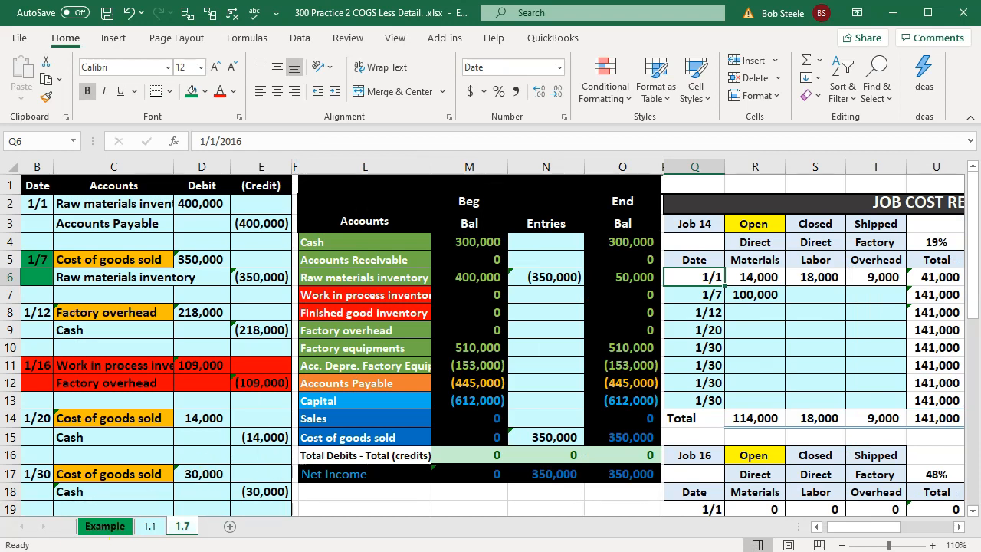
key("alt+Tab")
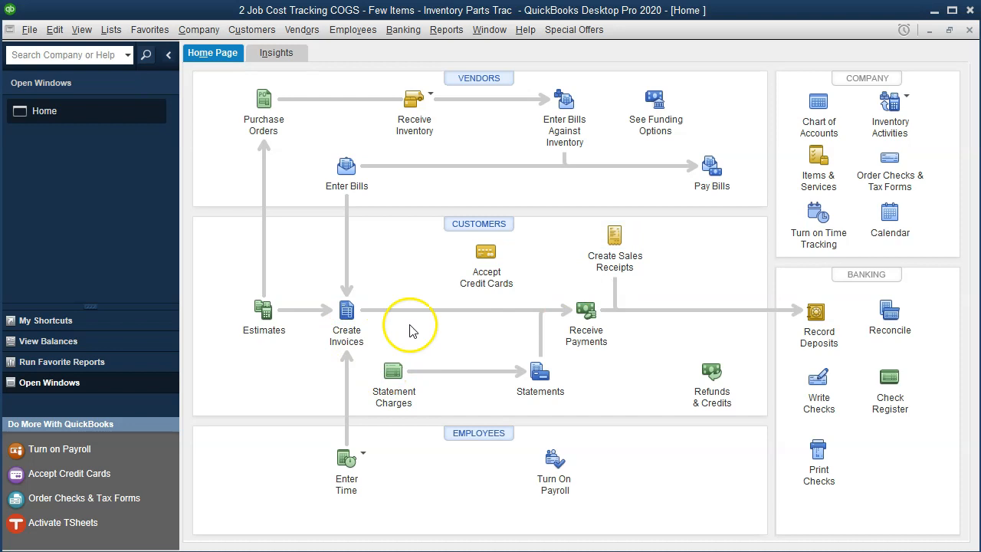
Step: Start a new sales receipt for the customer's job 14 and dismiss the billable time and costs prompt
left_click(609, 249)
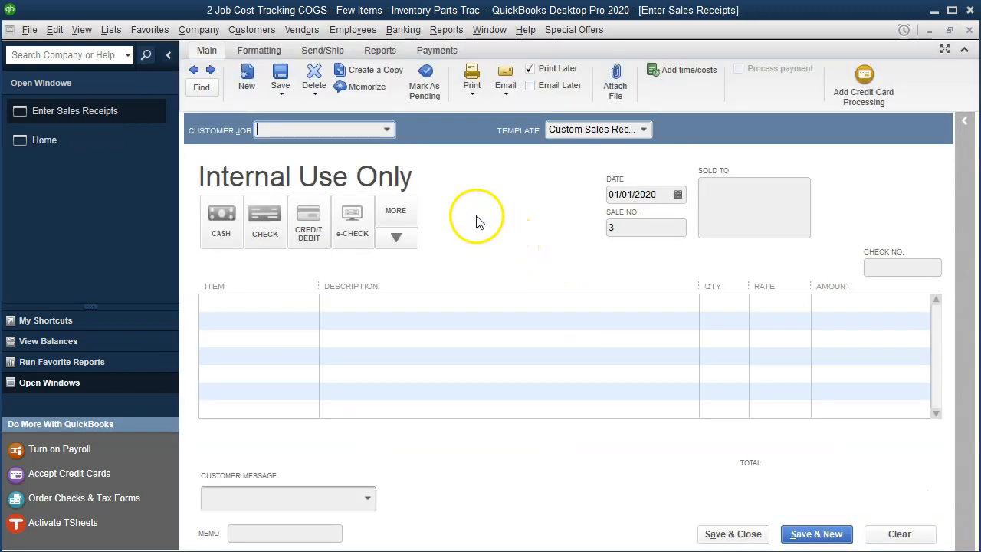
left_click(438, 181)
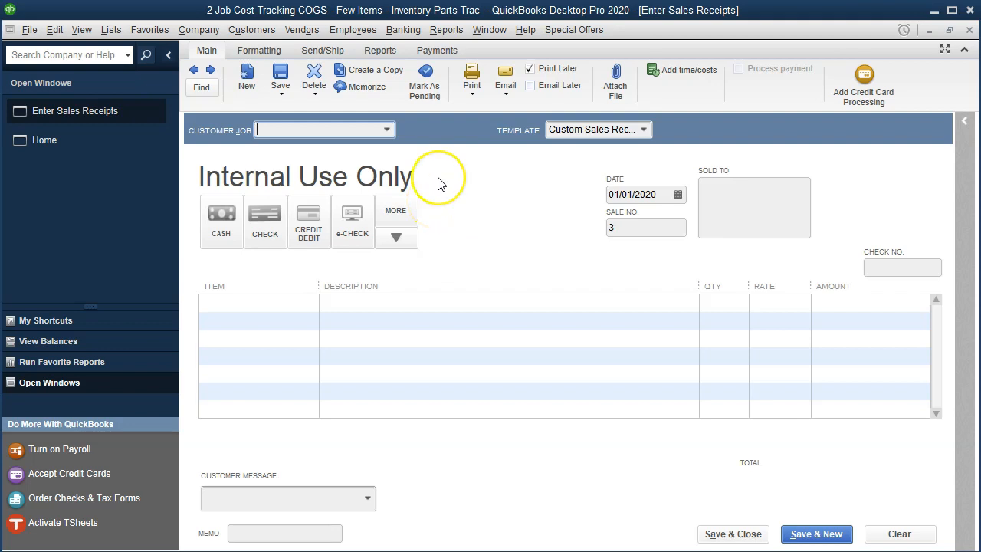
type("Smith Customer:14")
key("Tab")
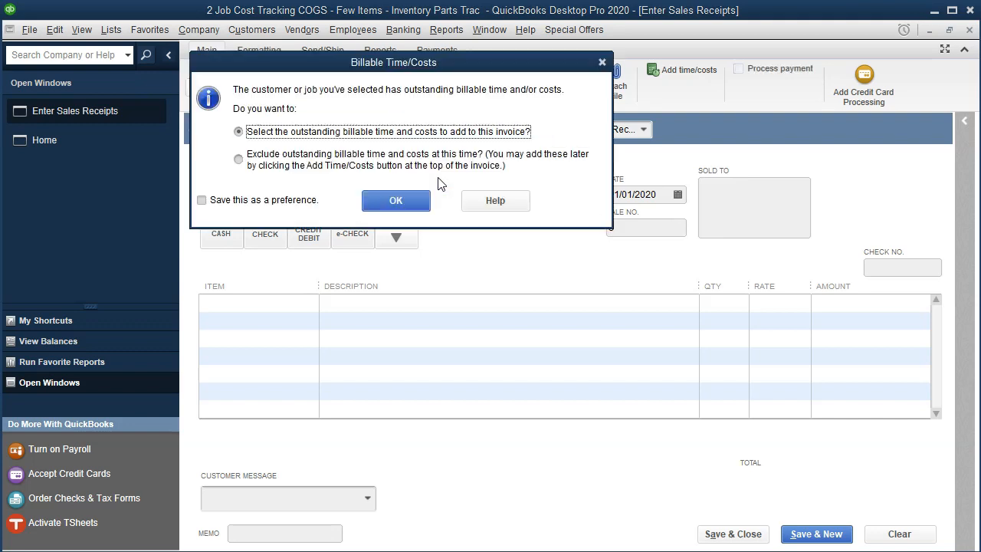
left_click(602, 61)
left_click(517, 463)
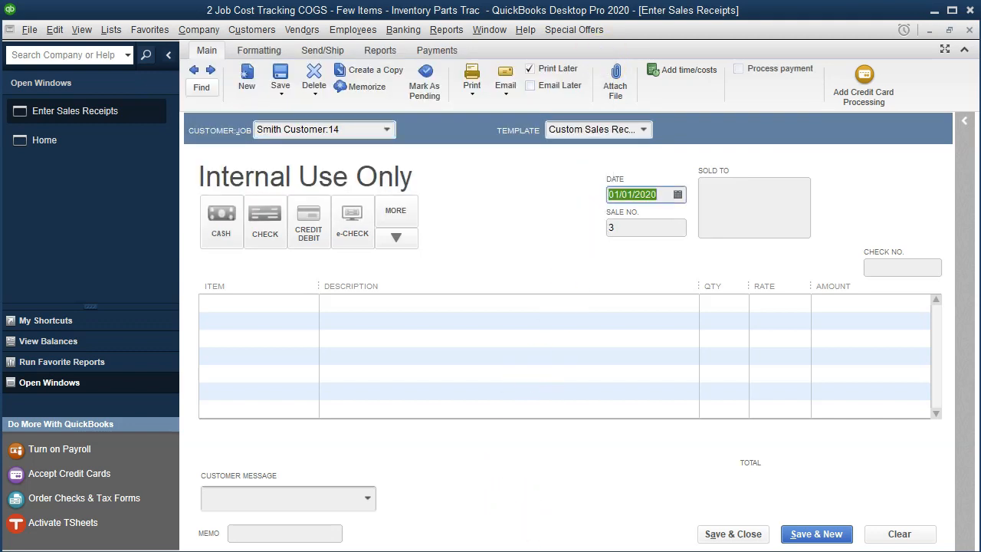
Step: Set the job 14 sales receipt date to 01/07/2020 and move to the first item line
key("alt+Tab")
key("alt+Tab")
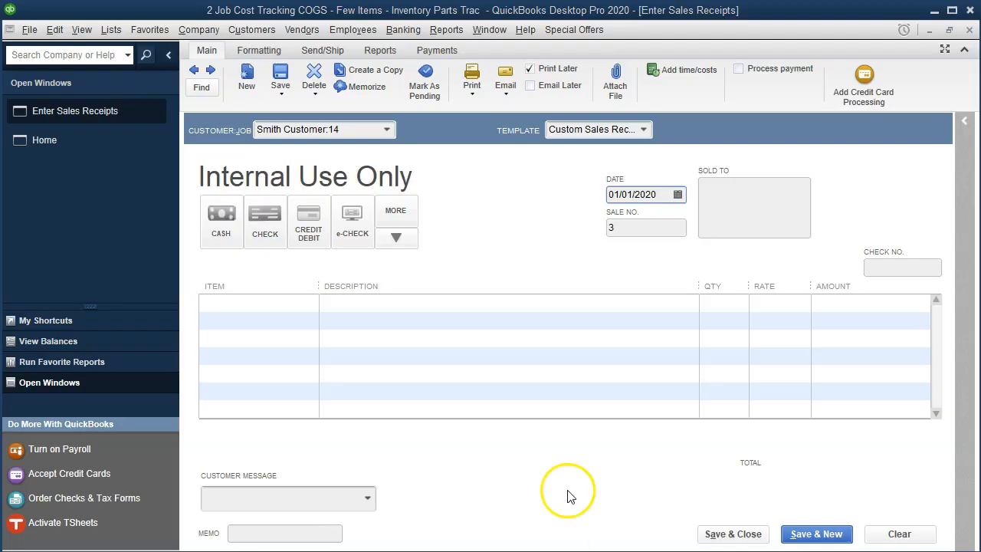
left_click_drag(661, 195, 574, 186)
key("plus")
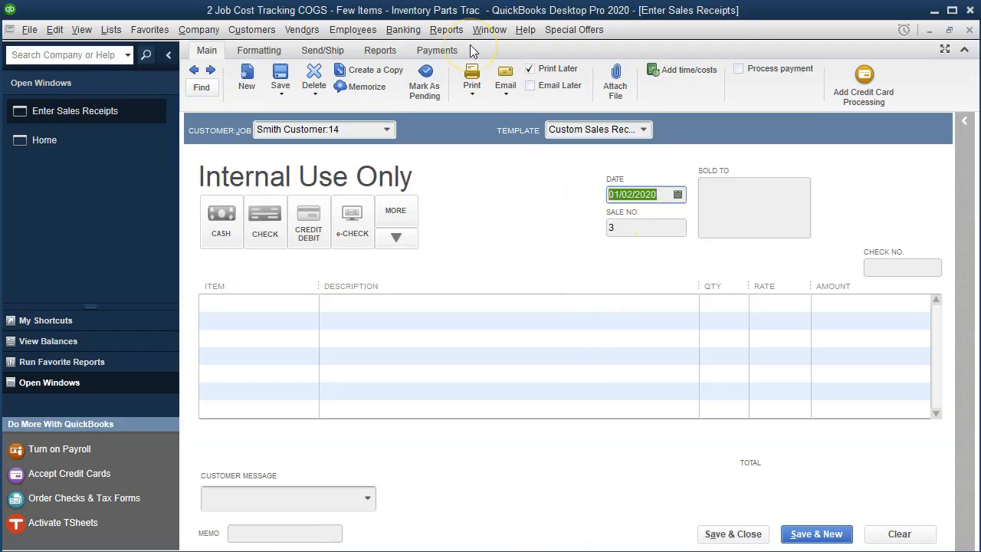
key("plus")
key("plus")
key("plus")
key("Tab")
key("Tab")
key("Tab")
key("Tab")
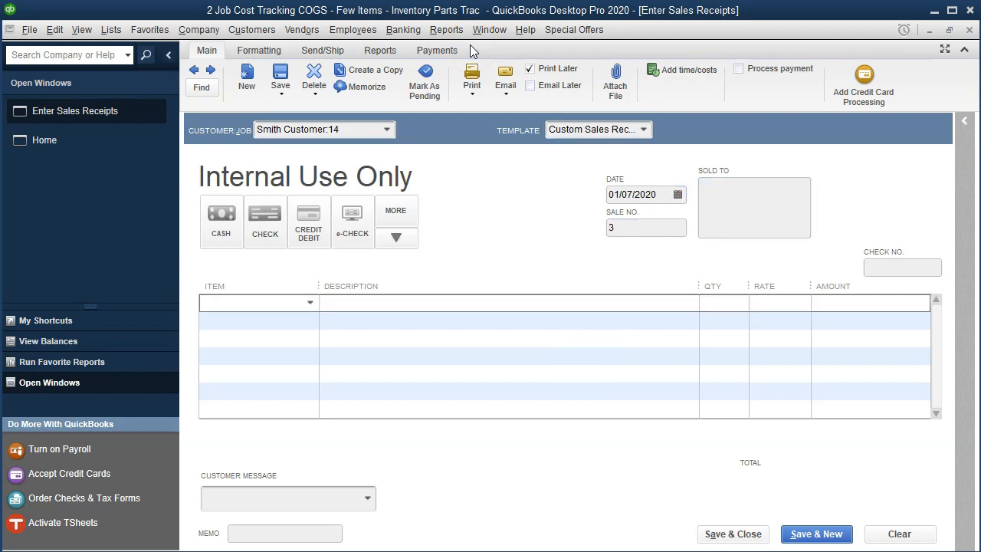
Step: Add the Direct Materials item to the first line of the job 14 sales receipt
type("ma")
key("Down")
key("Tab")
key("Tab")
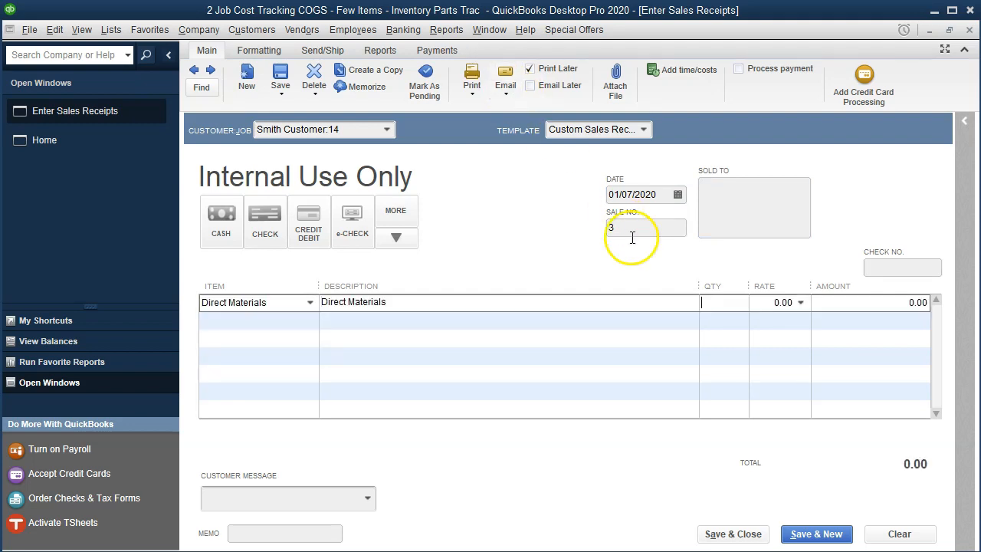
Step: Switch to the Excel worksheet and check the 1/7 direct materials cost in the Job 14 cost record
left_click(536, 551)
left_click(660, 352)
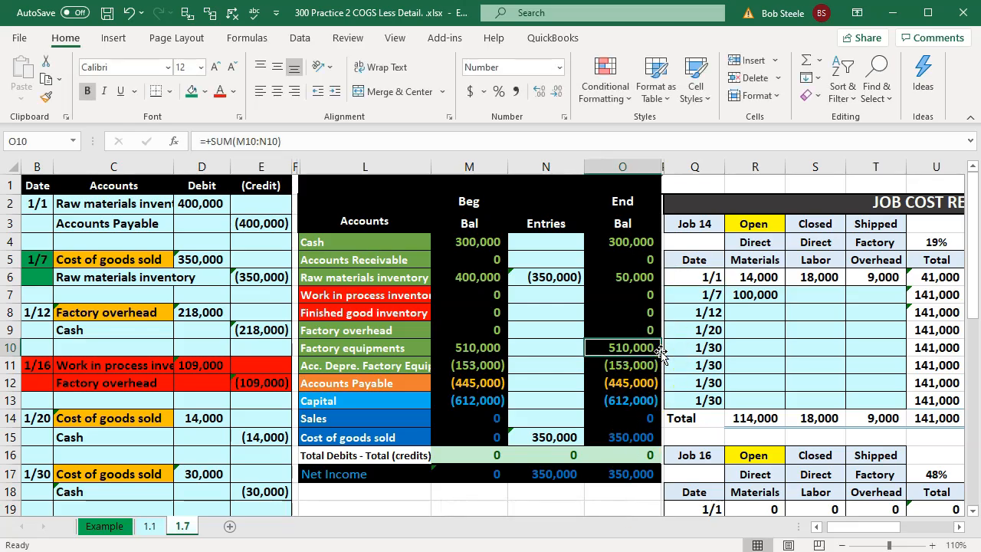
key("Right")
key("Right")
key("Right")
key("Right")
key("Right")
key("Right")
key("Right")
key("Right")
key("Right")
key("Right")
key("Right")
key("Right")
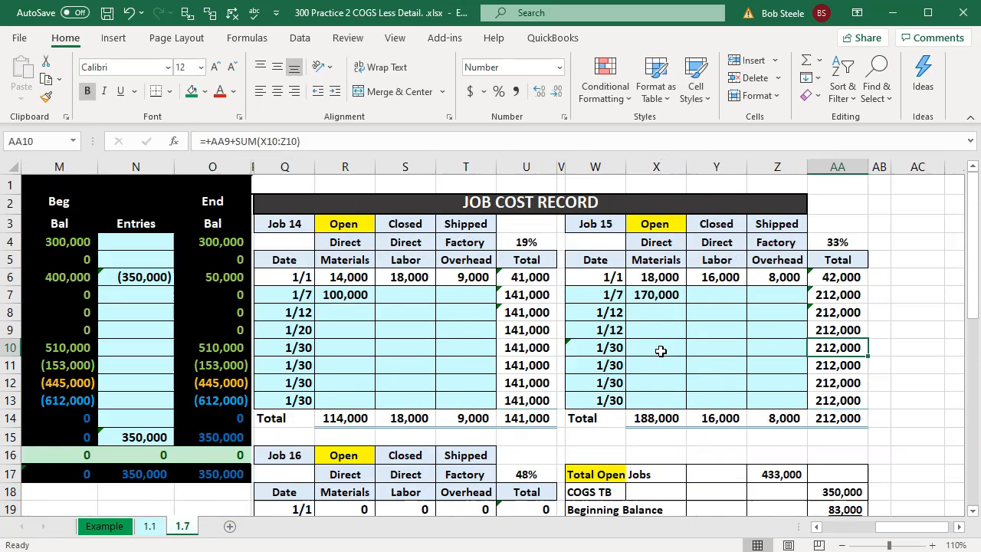
left_click(364, 301)
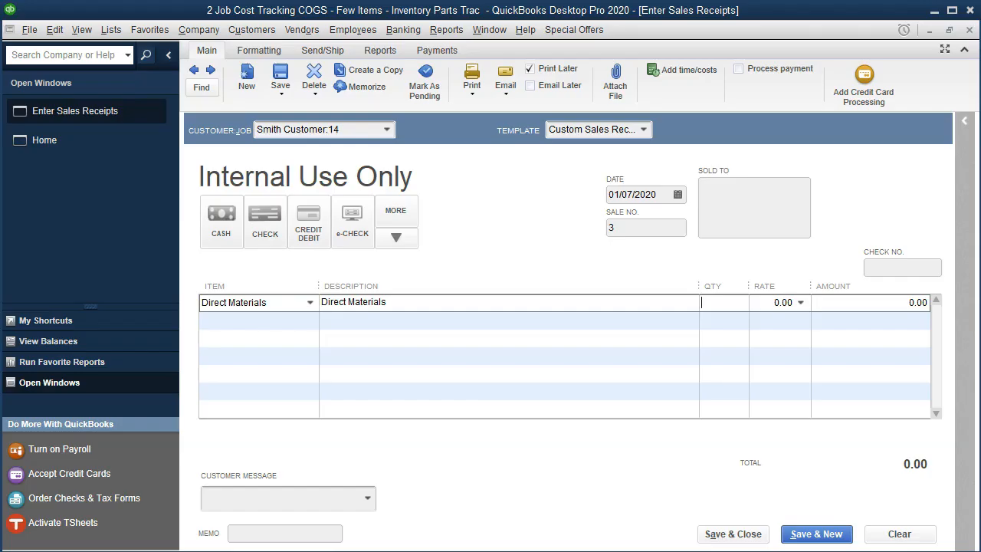
Step: Back in QuickBooks, enter a quantity of 100 for Direct Materials on the job 14 sales receipt
left_click(725, 301)
type("100")
key("Tab")
key("Tab")
key("Tab")
left_click(828, 451)
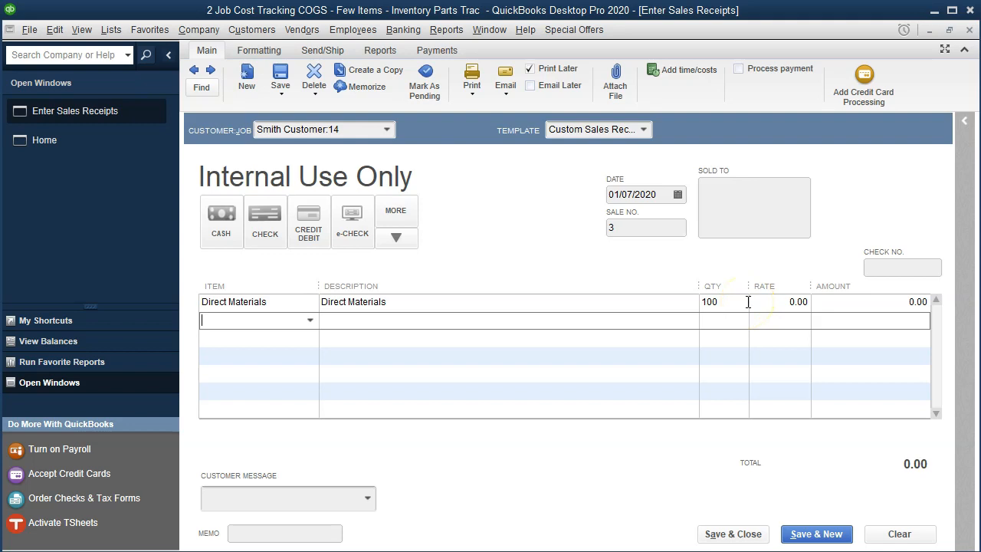
Step: Examine the Direct Materials inventory part's cost, accounts and quantity on hand in the Item List, and close both windows
left_click(84, 32)
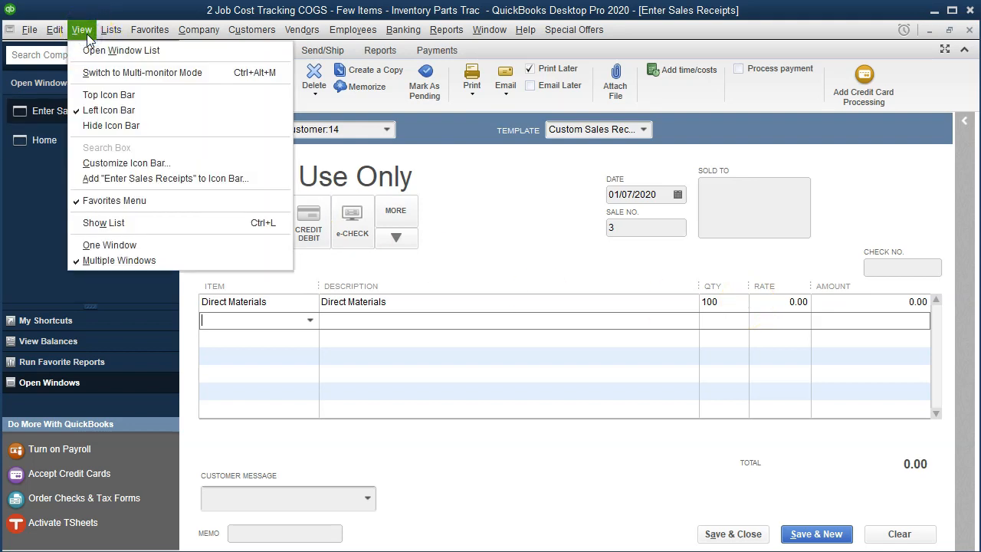
mouse_move(111, 30)
left_click(115, 68)
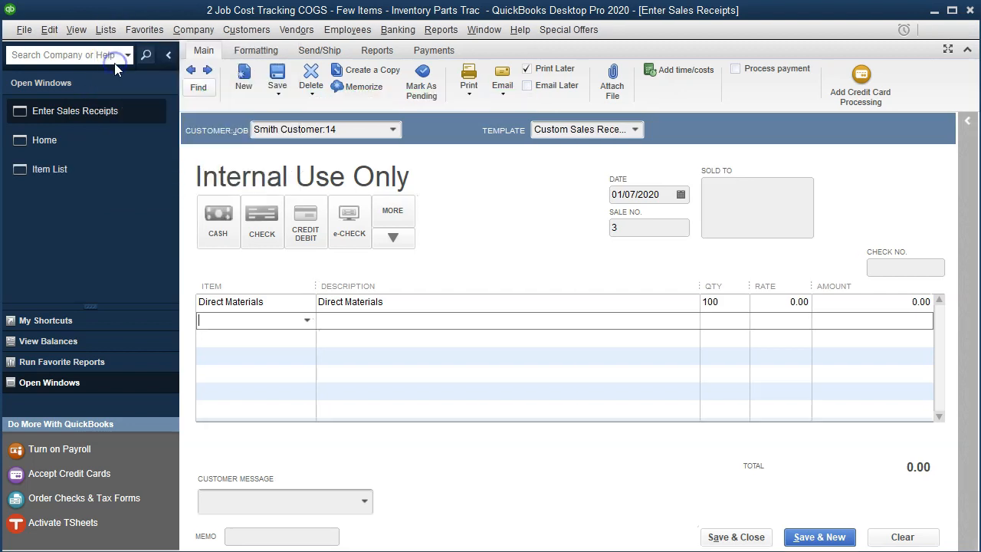
double_click(215, 133)
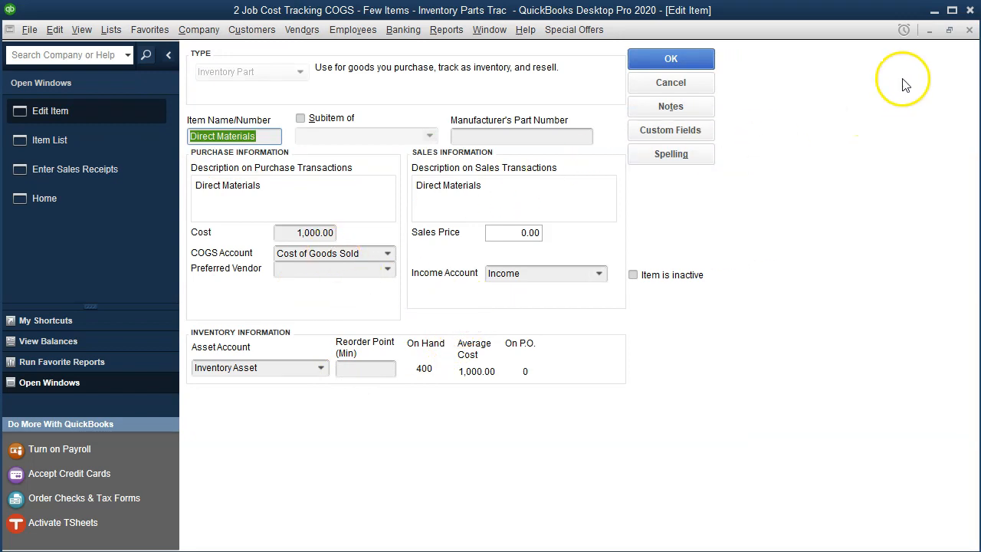
left_click(970, 30)
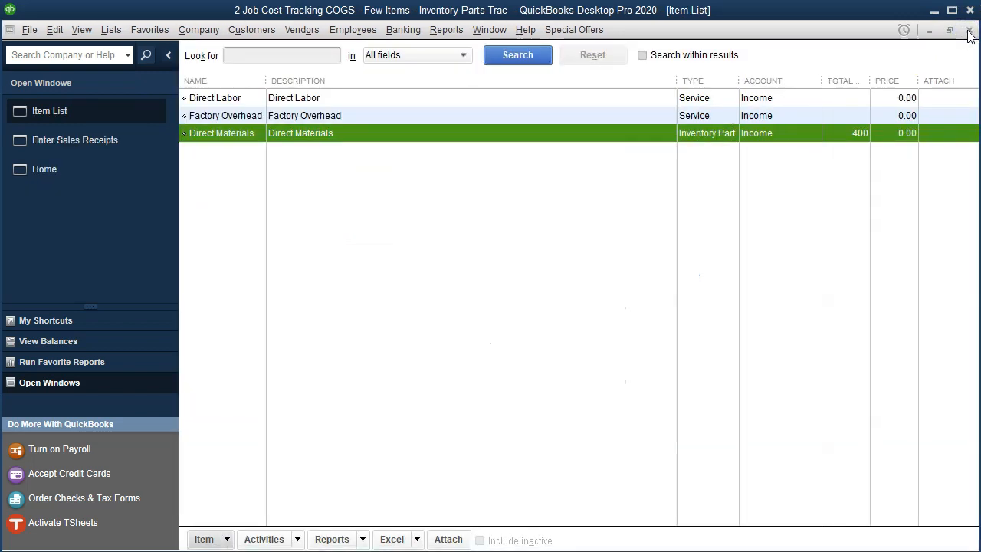
left_click(969, 31)
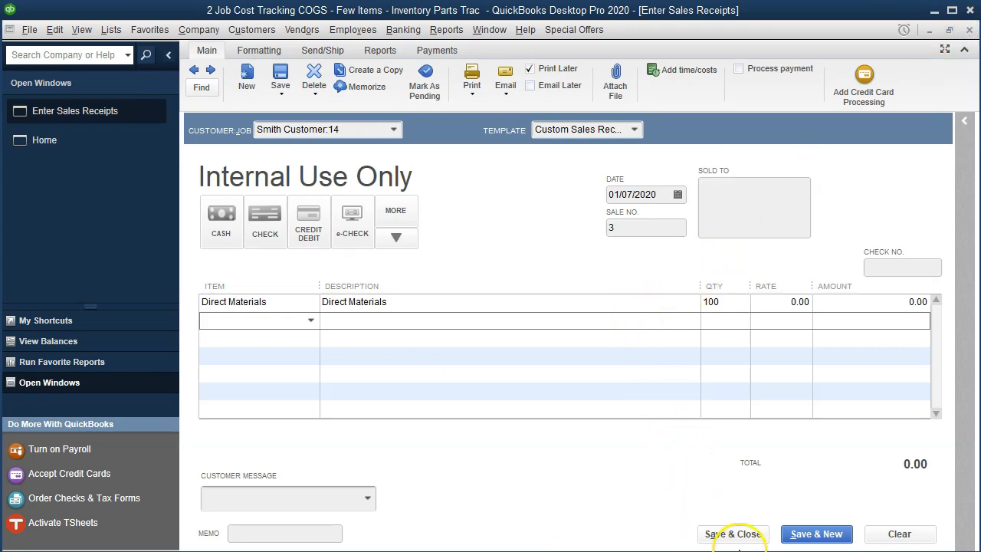
Step: Save the job 14 receipt and start a new one for the customer's job 15, dismissing the billable costs prompt
left_click(798, 541)
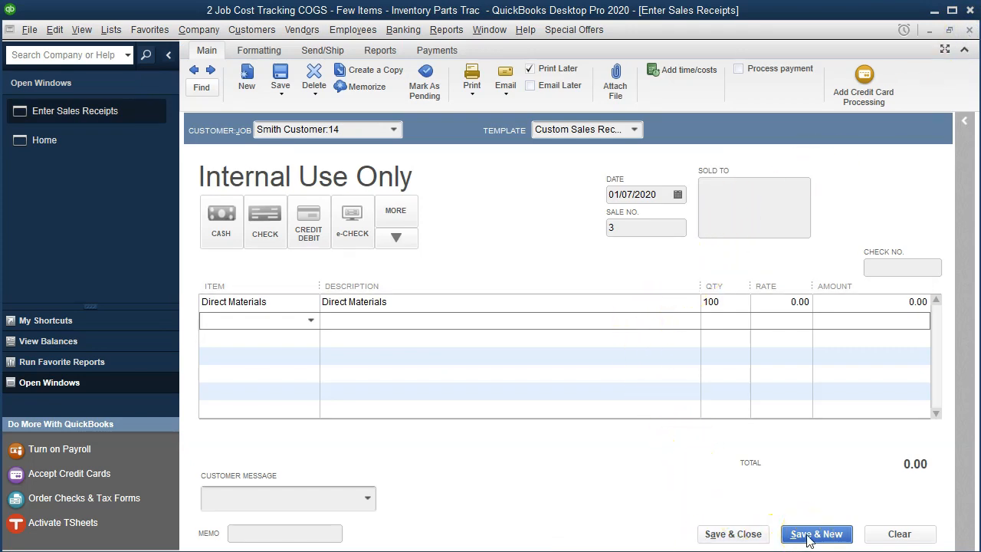
left_click(464, 164)
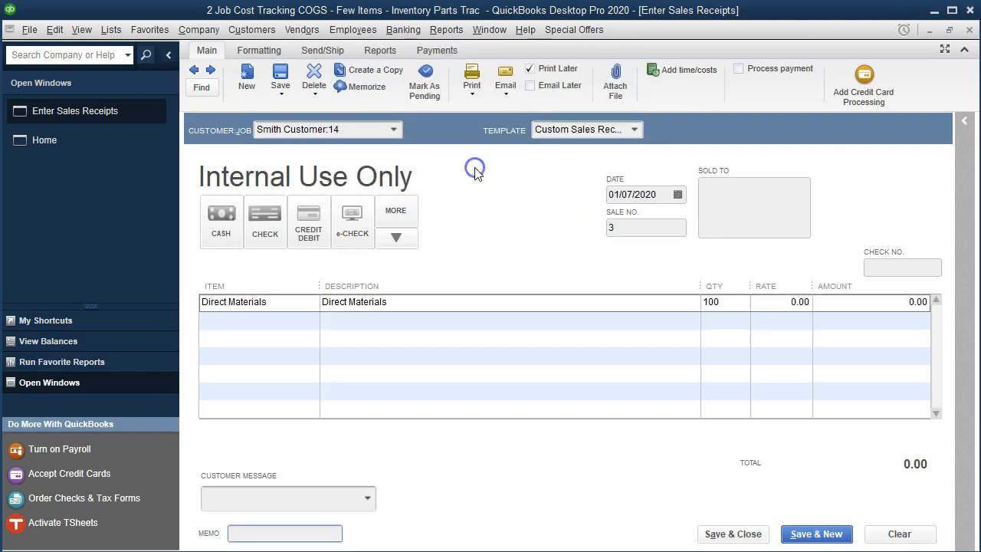
type("Smith Customer:15")
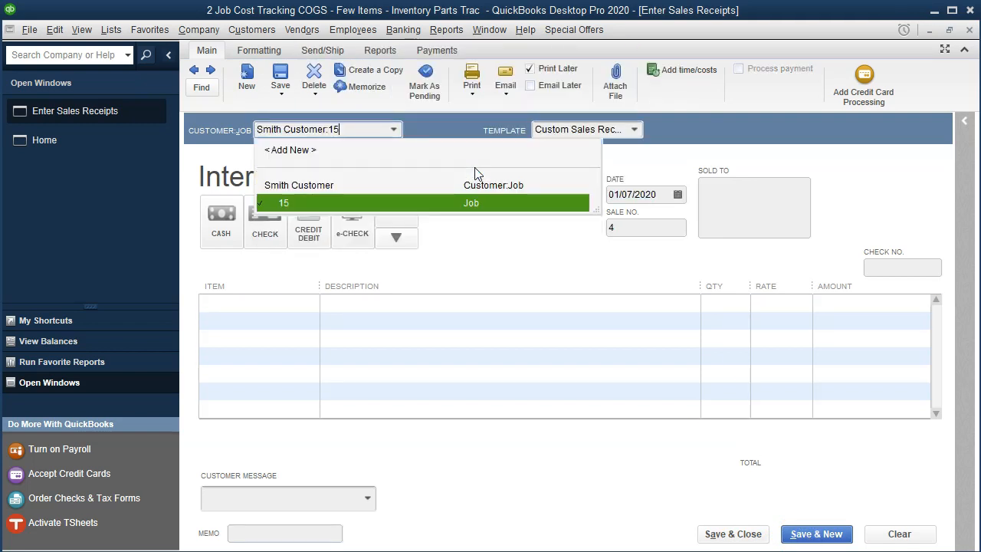
key("Tab")
left_click(598, 59)
Step: Add the Direct Materials item to the first line of the job 15 sales receipt
key("Tab")
key("Tab")
key("Tab")
key("Tab")
key("Tab")
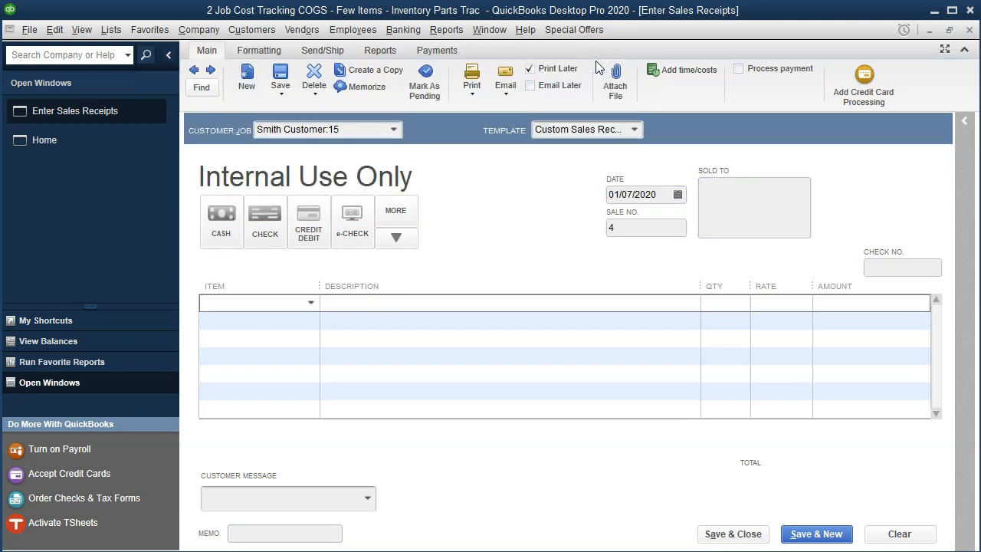
type("Dire")
key("Down")
key("Tab")
key("Tab")
key("Tab")
Step: Check Job 15's 1/7 direct materials in X7 of the Excel worksheet and enter the QuickBooks receipt quantity as 170,000 / 1000
left_click(728, 302)
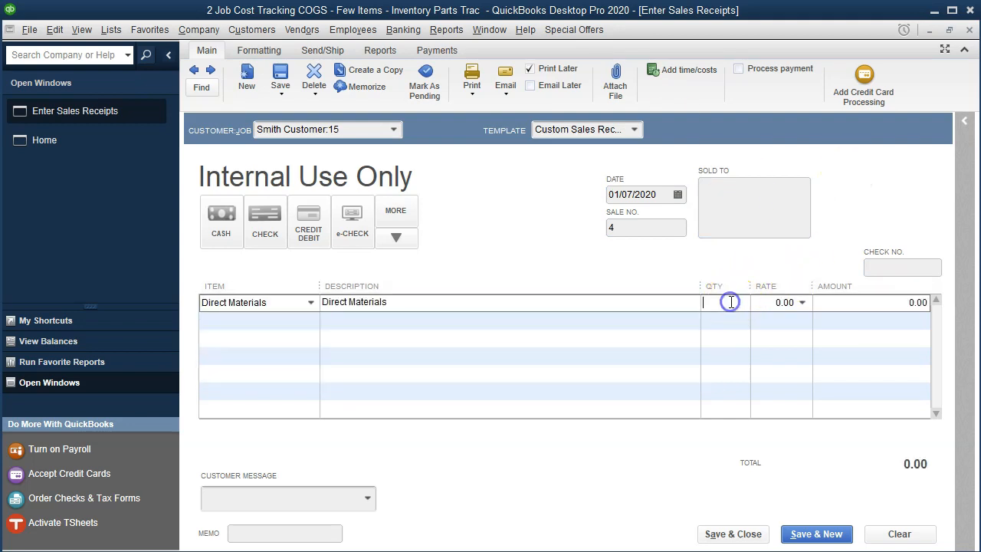
key("alt+Tab")
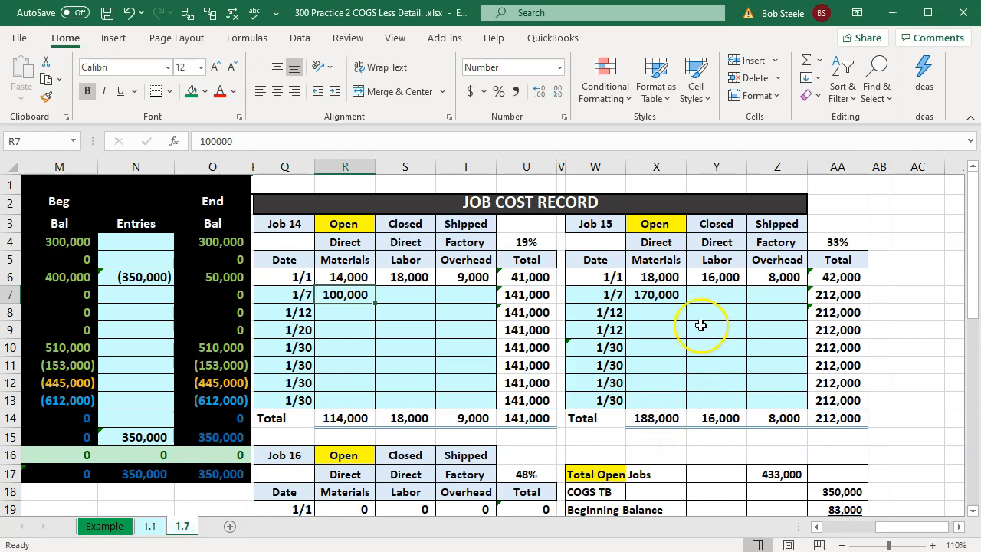
left_click(675, 301)
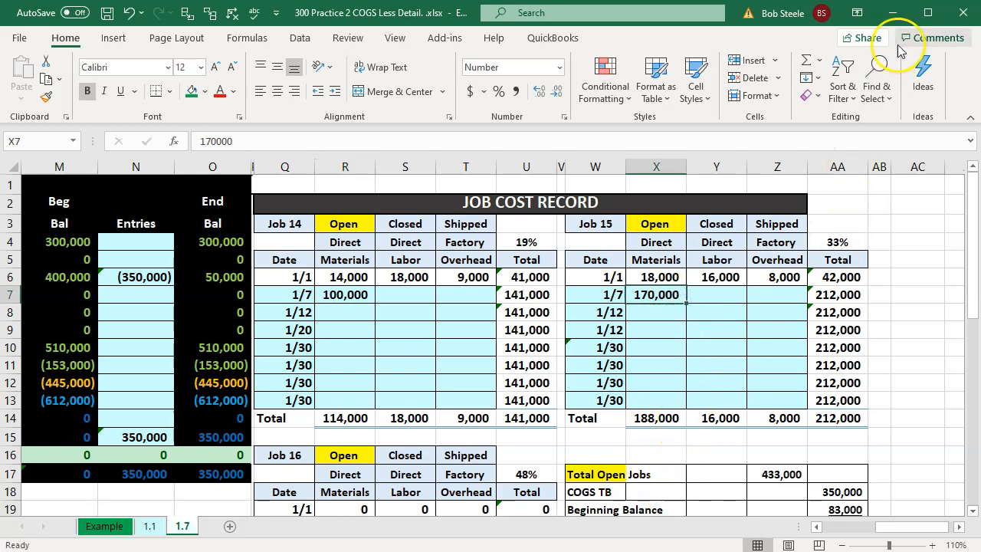
left_click(892, 12)
left_click(738, 302)
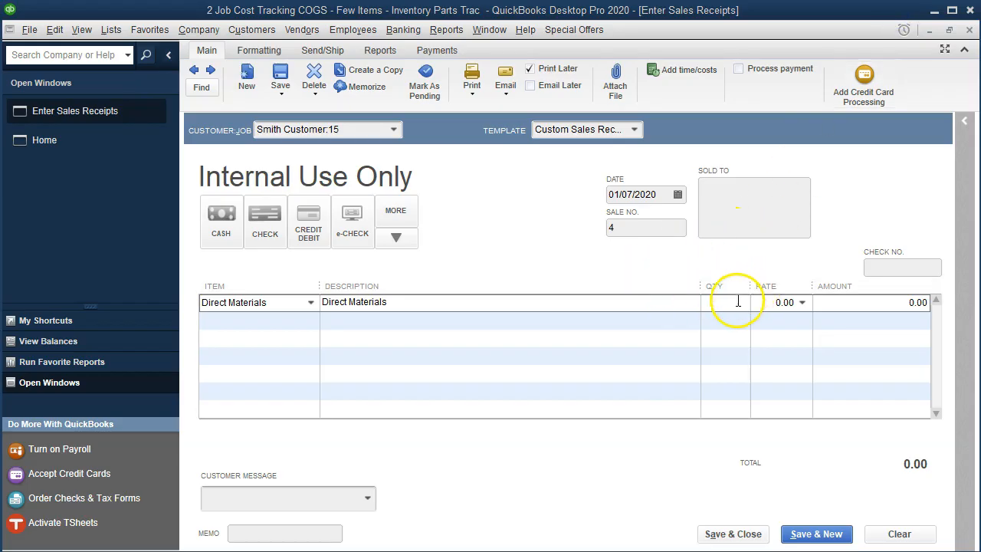
type("170,000 ")
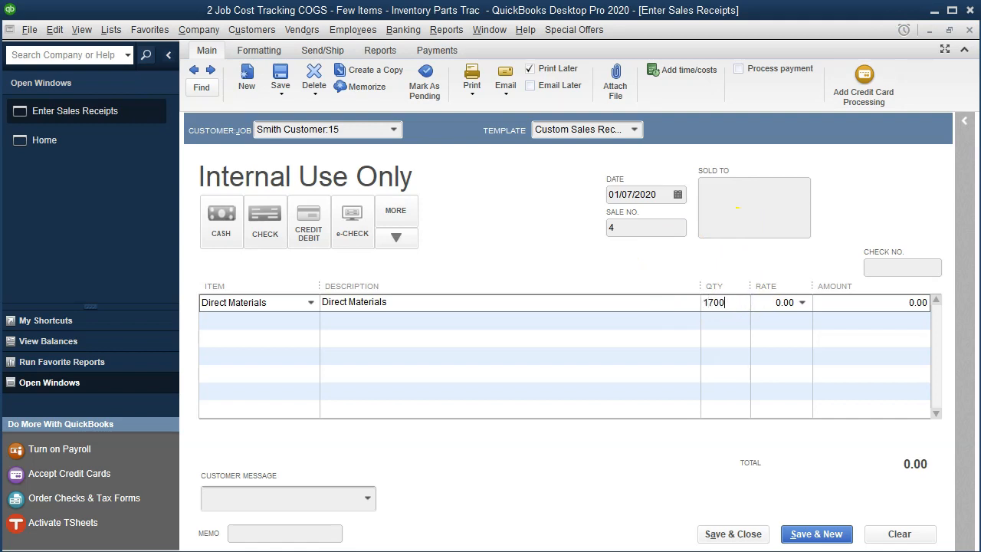
type("/ 1000")
key("Return")
key("Tab")
key("Tab")
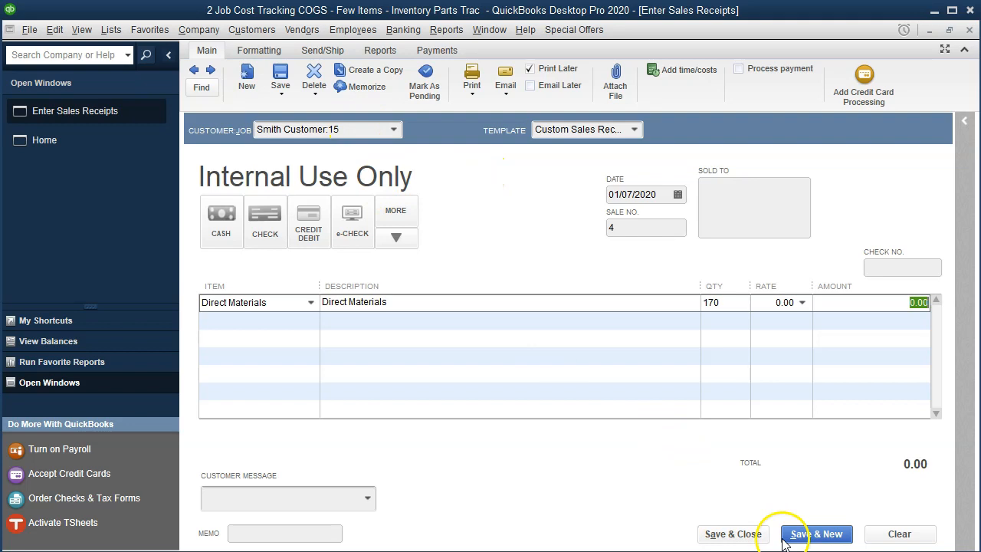
Step: Save the job 15 receipt and start a new one for the customer's job 16, moving to the first item line
left_click(810, 535)
left_click(465, 170)
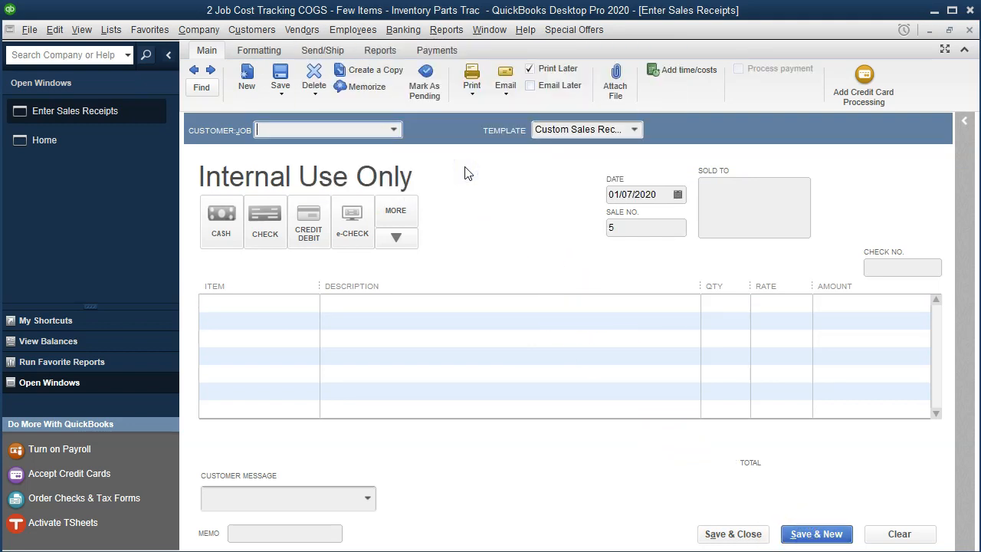
type("Smith Customer:16")
key("Tab")
key("Tab")
key("Tab")
key("Tab")
key("Tab")
key("Tab")
key("Tab")
Step: Add the Direct Materials item to the first line of the job 16 sales receipt
type("Di")
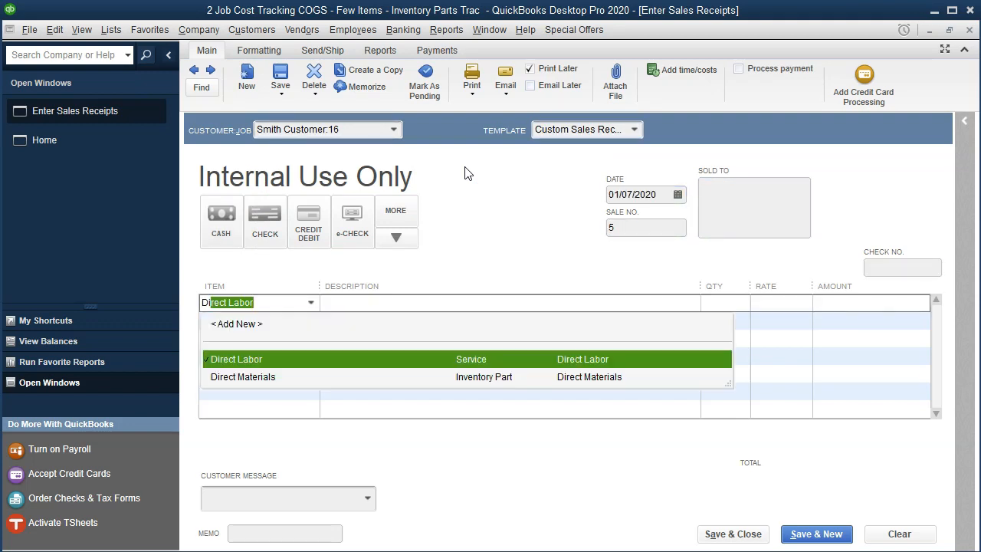
key("Down")
key("Tab")
key("Tab")
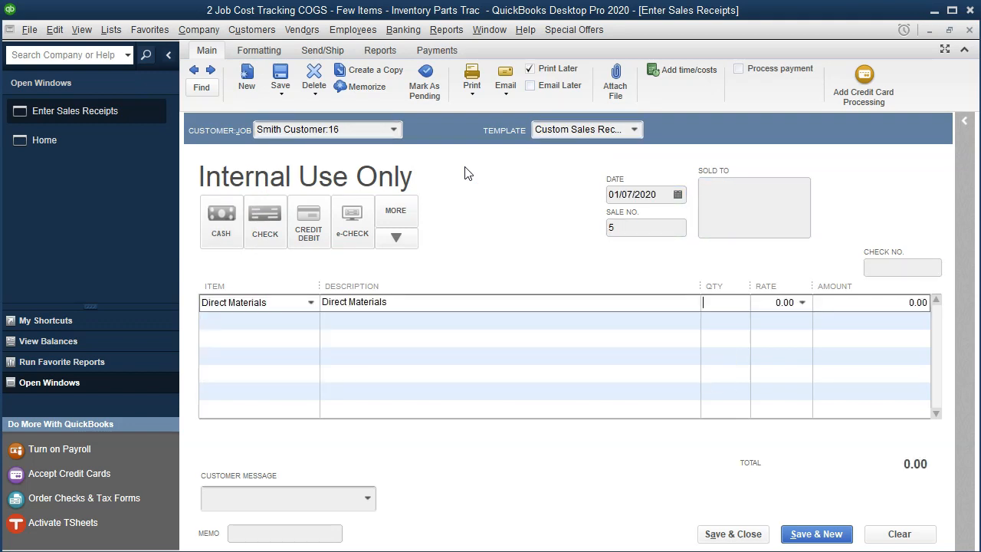
Step: Check Job 16's 1/7 direct materials in R20 of the Excel worksheet and set the QuickBooks receipt quantity to 80 by dividing 80,000
key("alt+Tab")
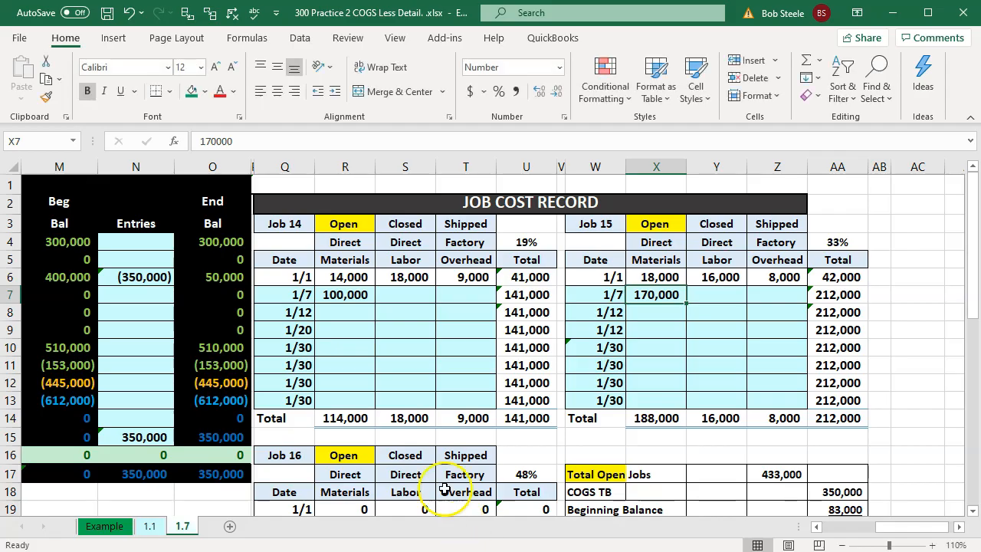
left_click(442, 474)
scroll(441, 472, "down", 3)
left_click(363, 368)
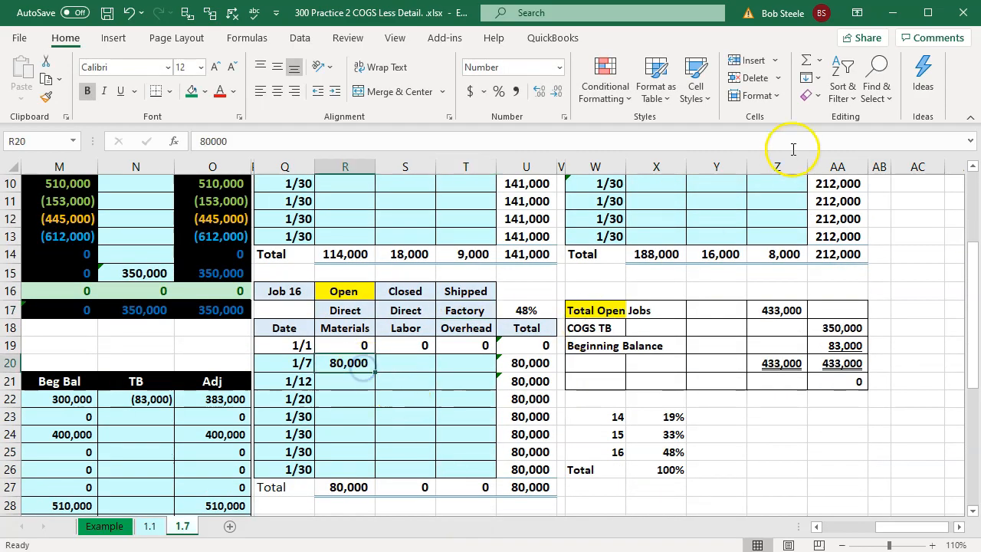
left_click(888, 11)
left_click(722, 301)
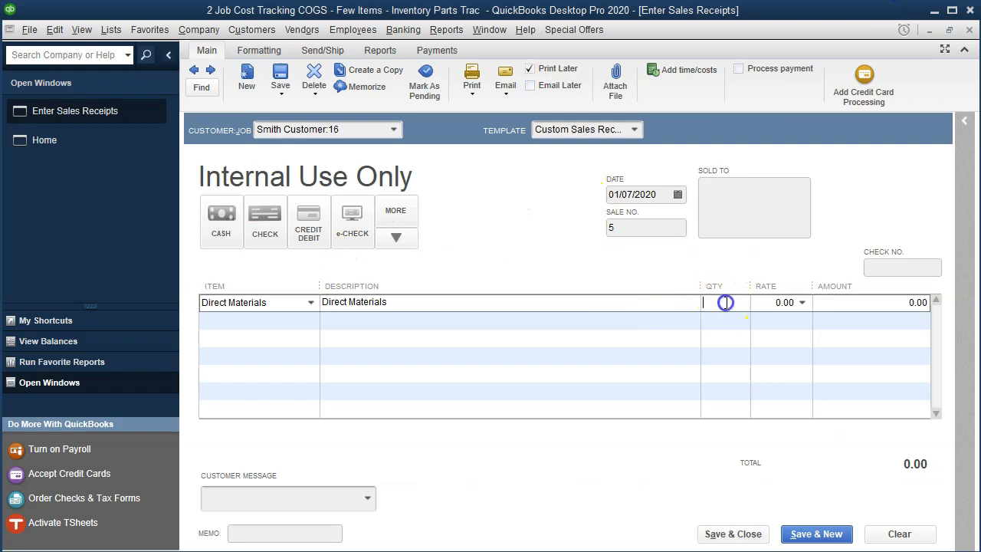
type("80,000 /")
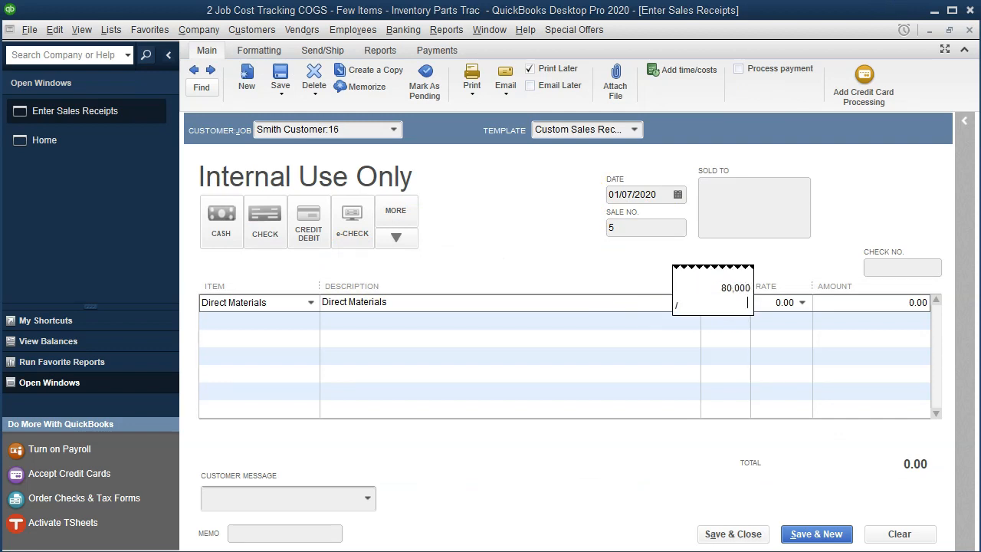
key("Return")
key("Tab")
key("Tab")
key("Tab")
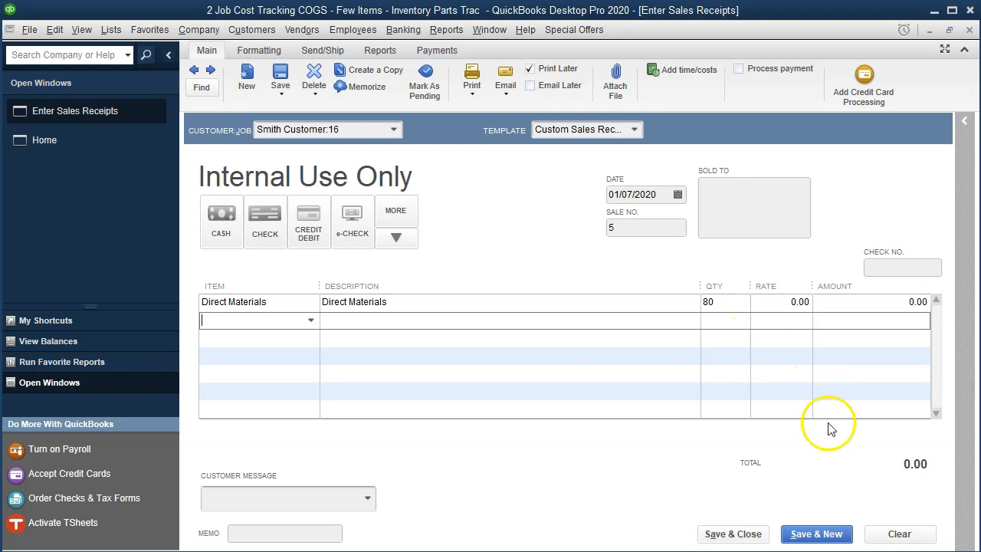
Step: Save and close the job 16 sales receipt, accepting its future date, and open the Trial Balance report
left_click(766, 537)
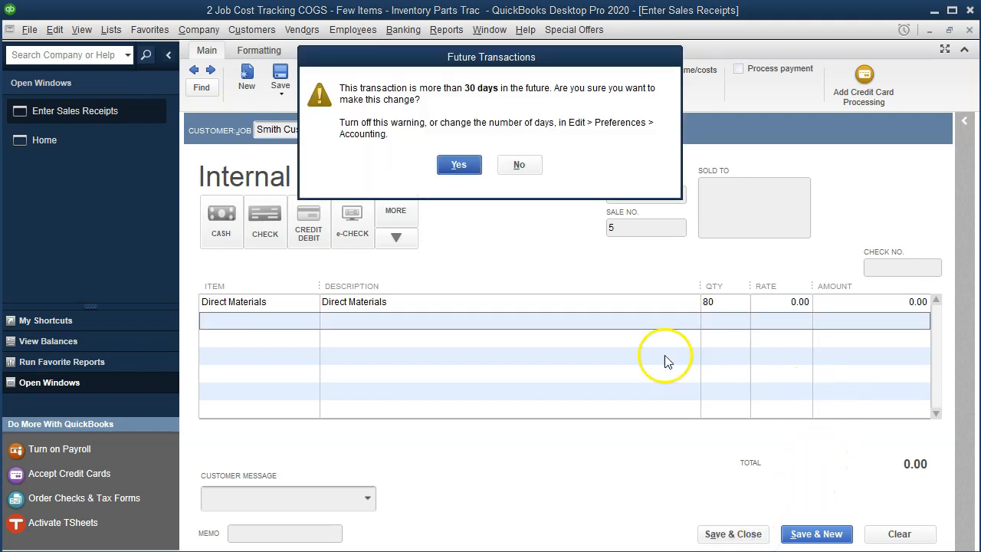
left_click(460, 165)
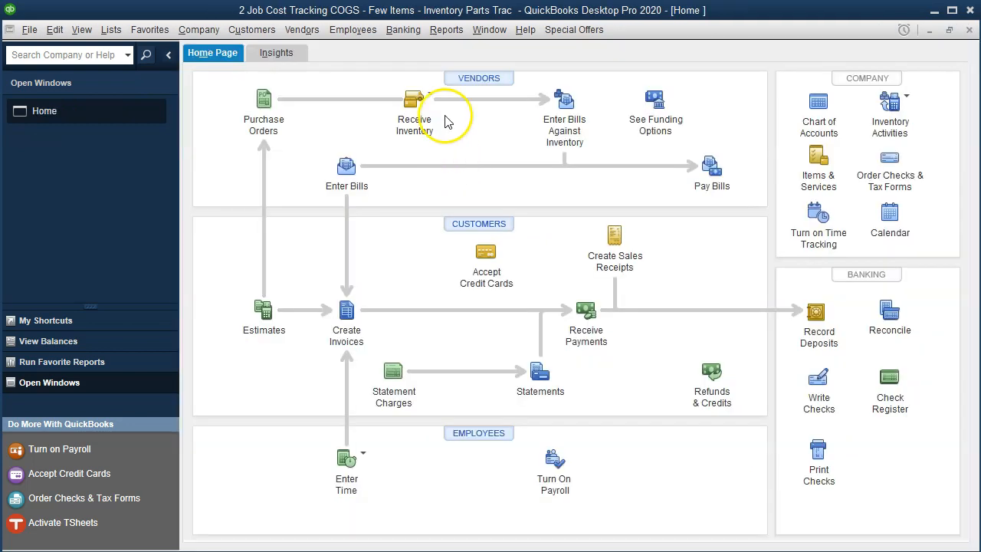
left_click(451, 32)
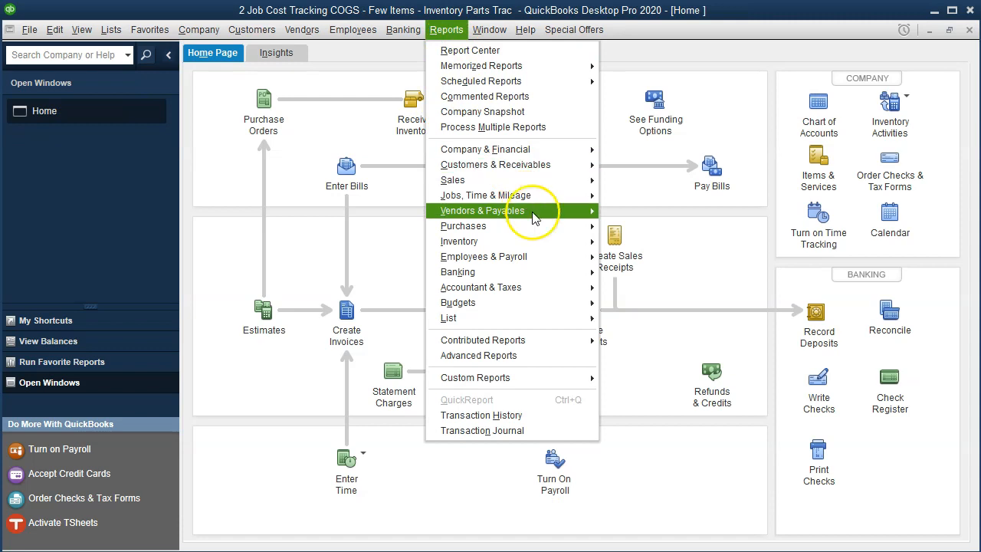
mouse_move(558, 287)
left_click(677, 288)
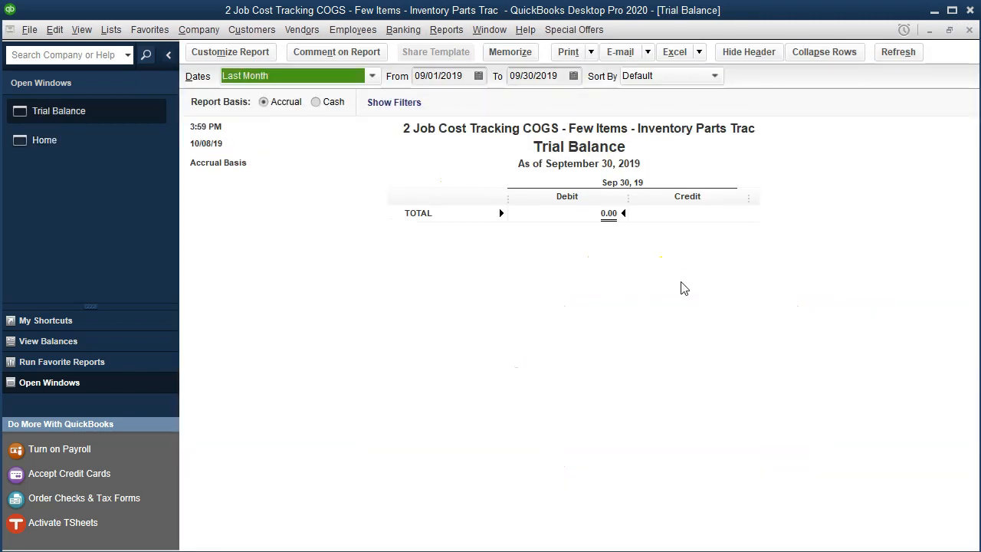
Step: Set the Trial Balance date range from 01/01/2020 to 12/31/2020
key("Tab")
type("0")
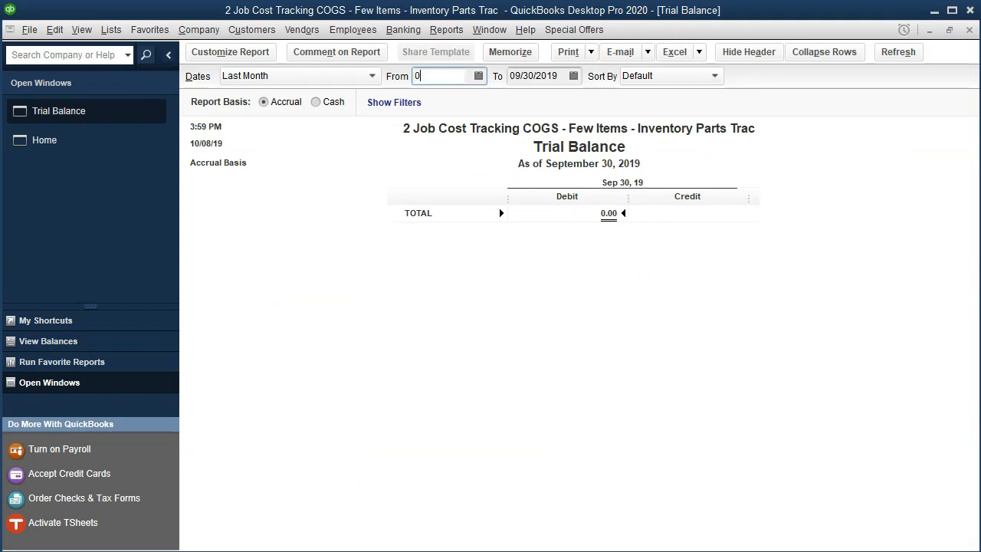
type("1/01/2020")
key("Tab")
type("12")
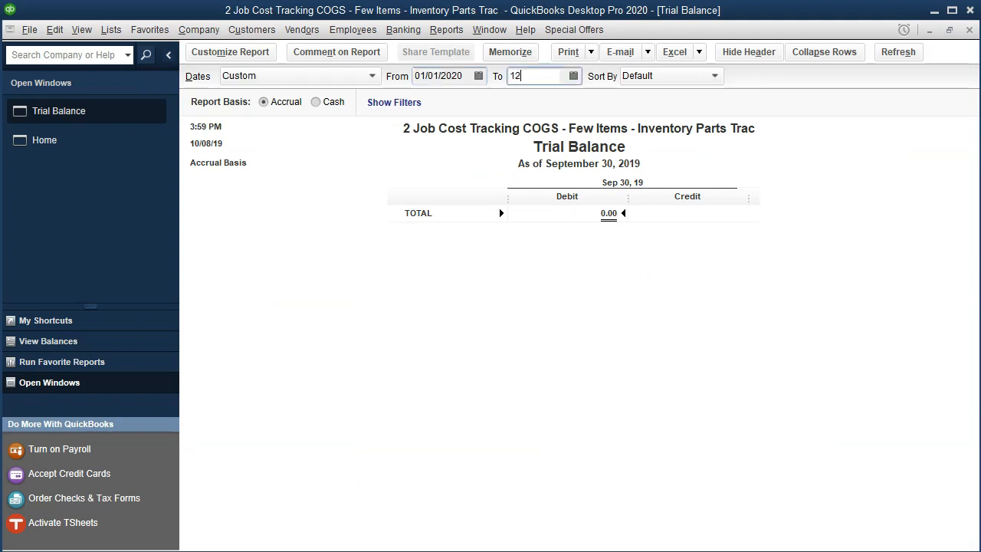
type("/31/2020")
key("Tab")
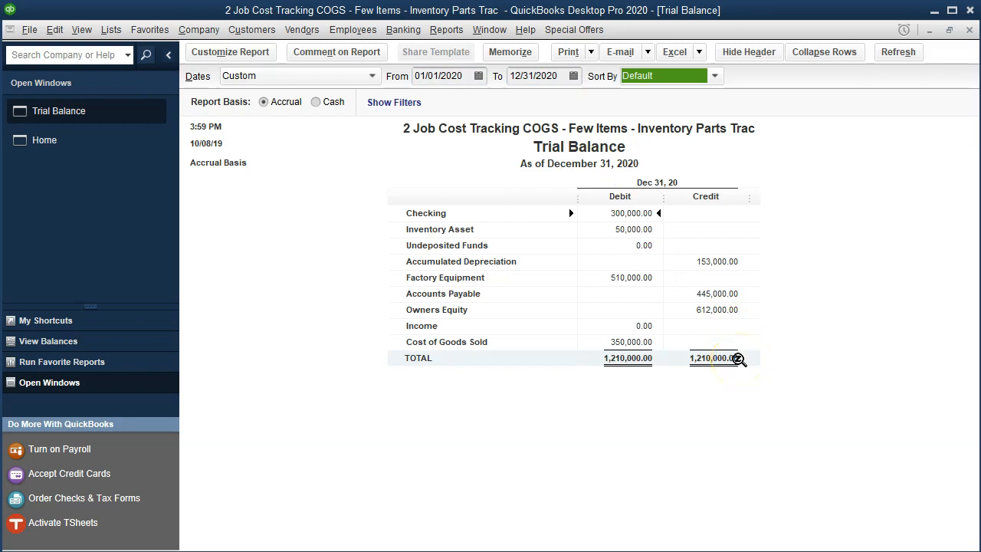
Step: Drill into the Inventory Asset balance, inspect the job 14 sales receipt, and return to the Trial Balance
left_click(633, 232)
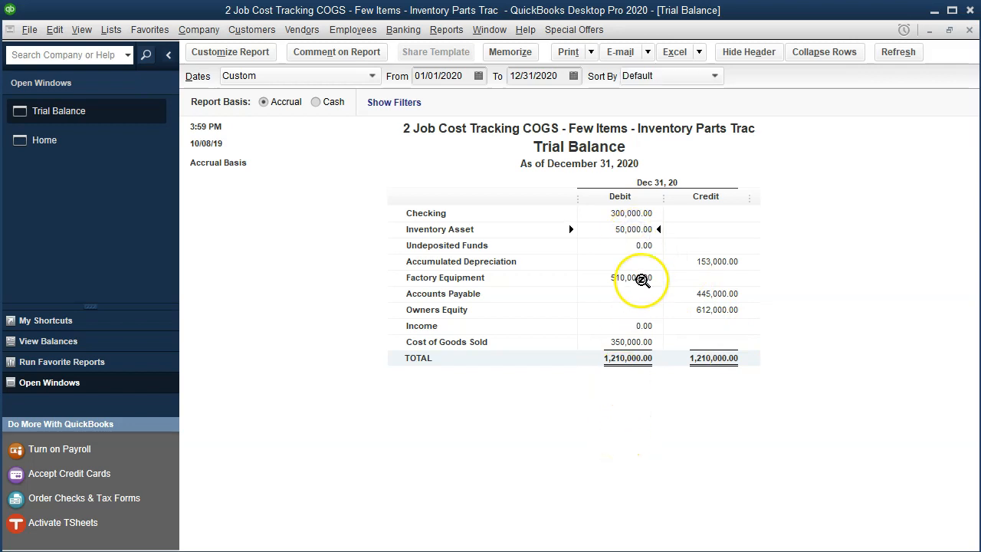
double_click(642, 230)
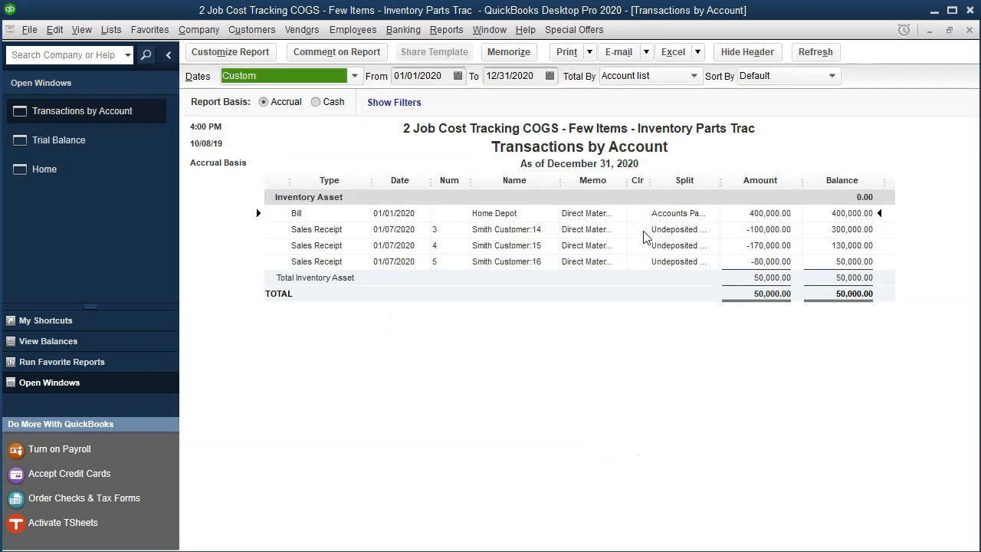
left_click(758, 218)
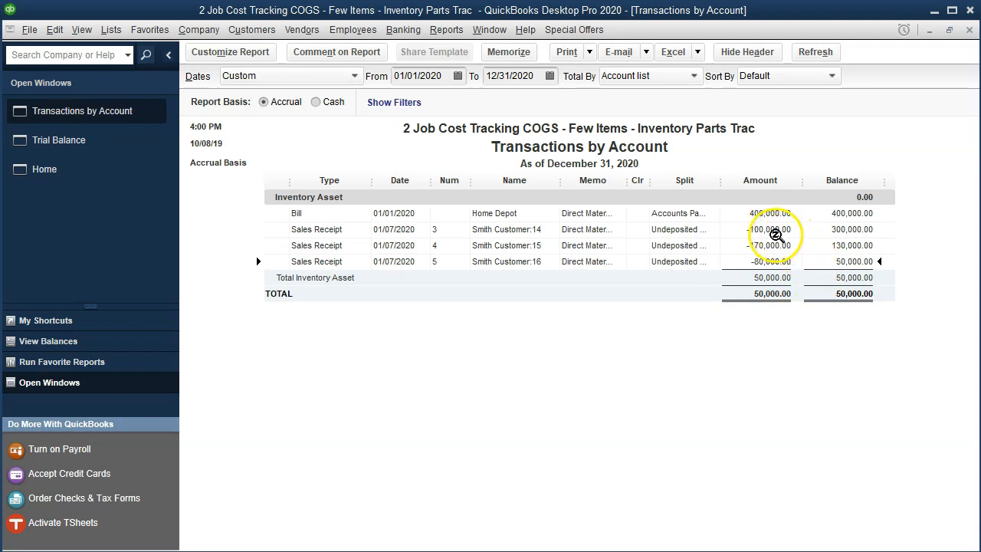
double_click(771, 230)
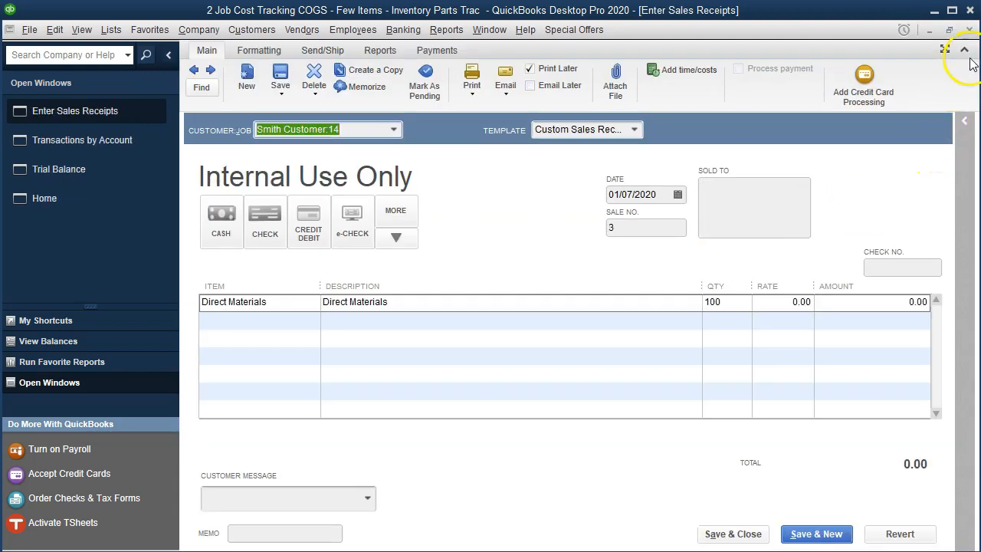
left_click(969, 29)
left_click(970, 29)
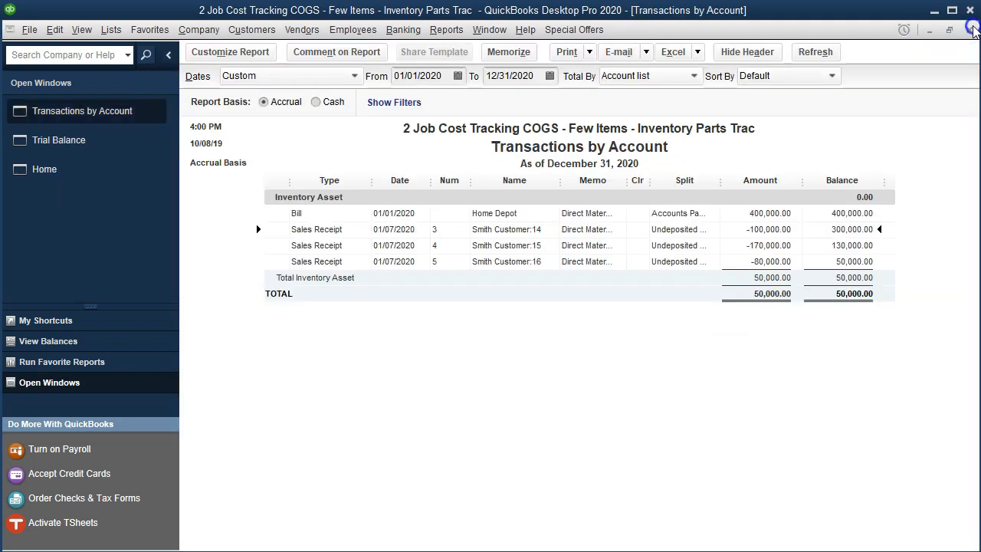
left_click(970, 30)
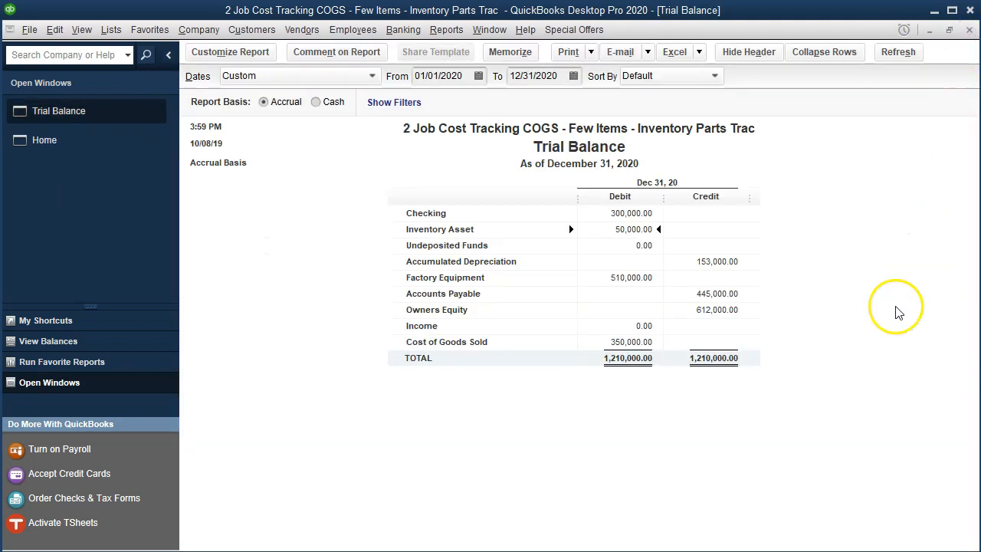
Step: Drill into the Cost of Goods Sold balance, inspect the job 15 sales receipt, and return to the Trial Balance
double_click(644, 344)
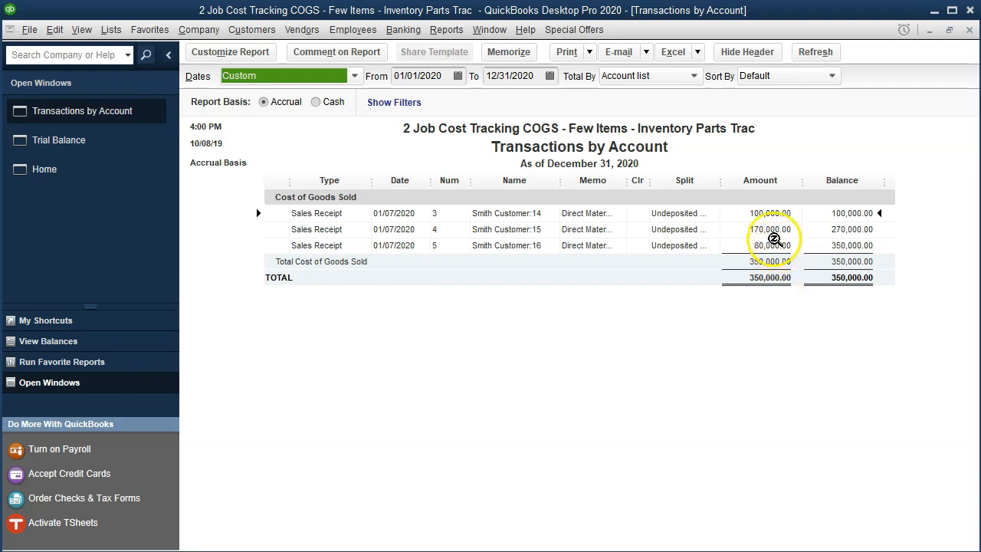
double_click(770, 228)
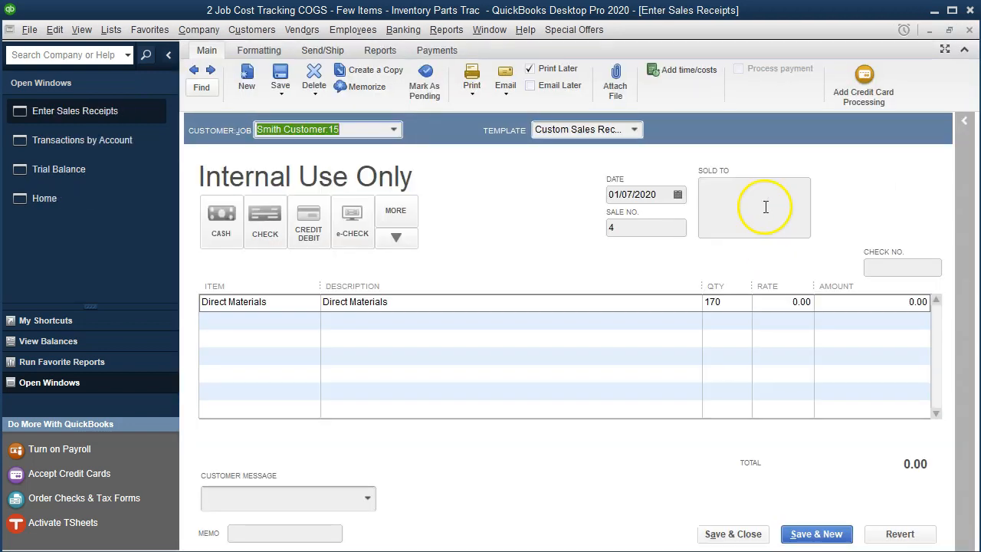
left_click(969, 33)
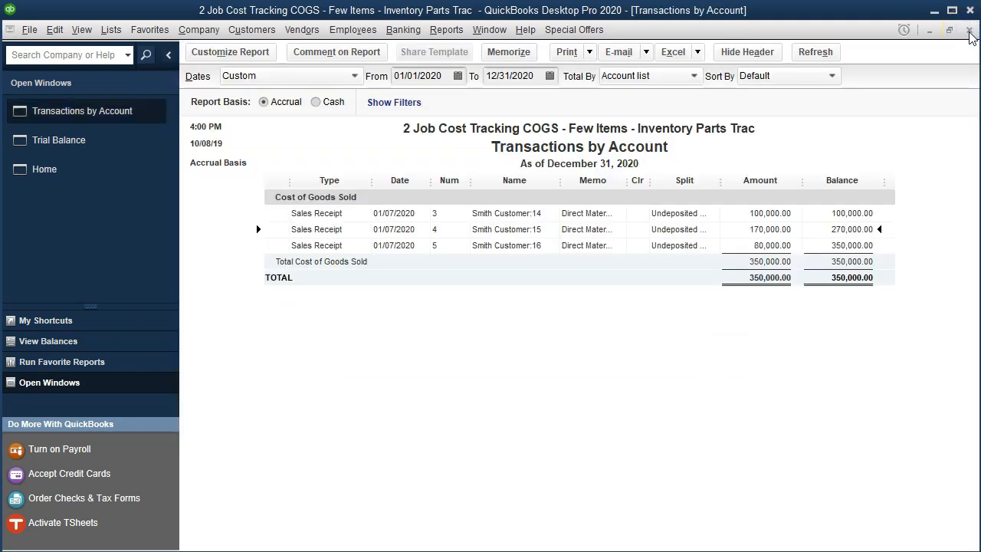
left_click(969, 32)
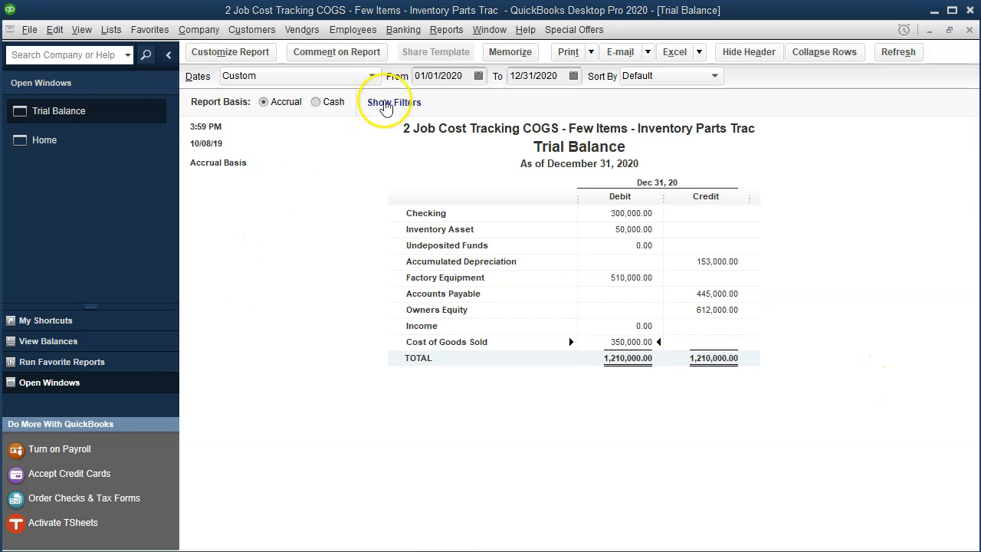
Step: View the Job Estimates vs. Actuals Summary report from the job reports, and close it
left_click(445, 30)
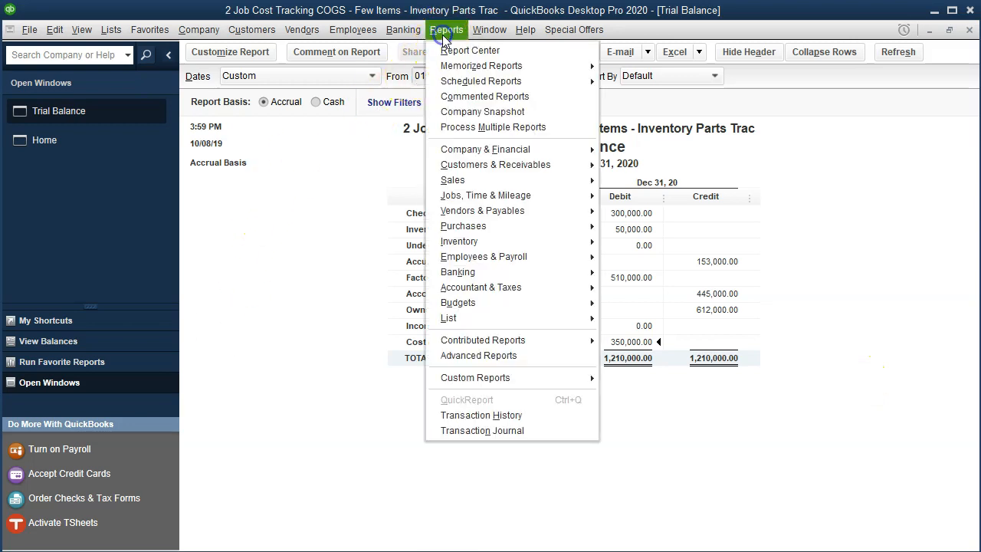
mouse_move(566, 189)
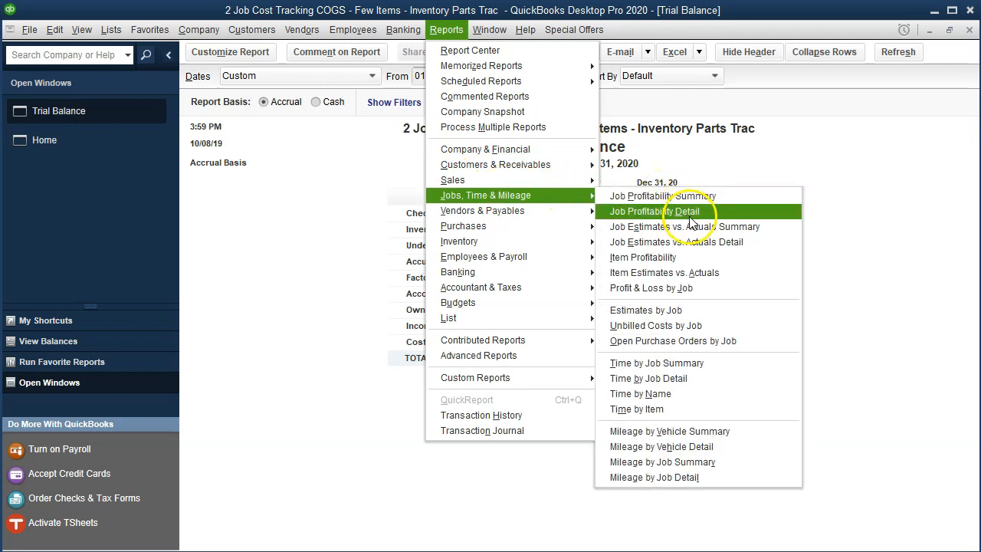
left_click(746, 230)
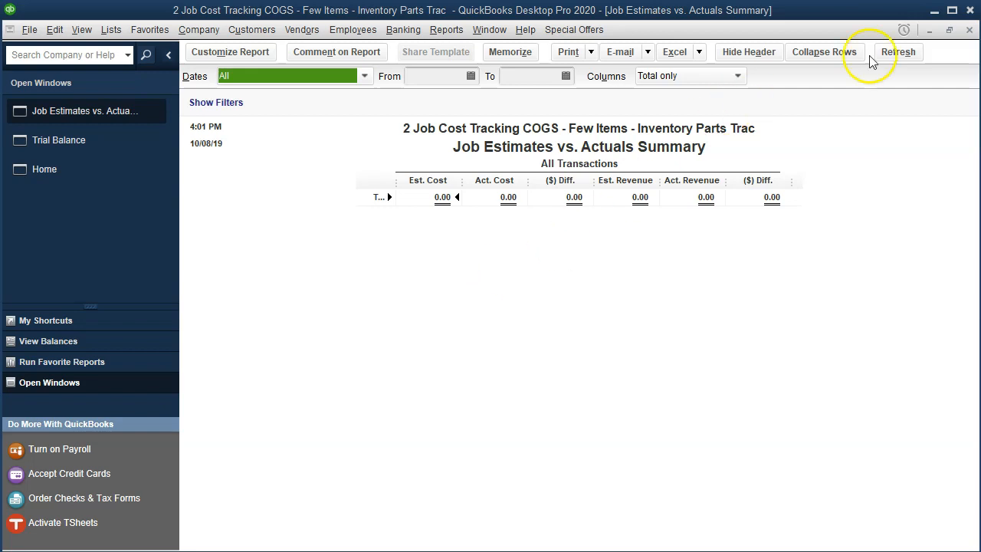
left_click(970, 30)
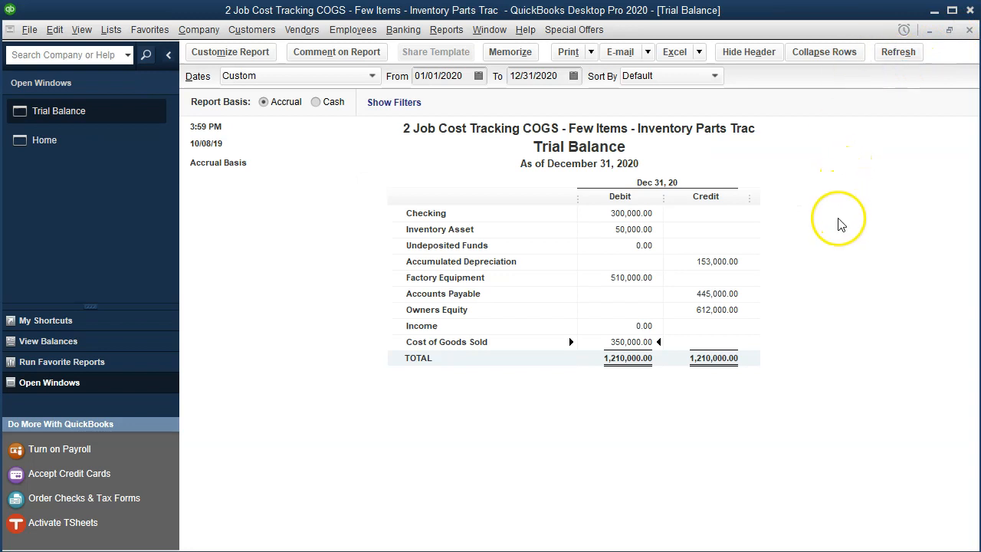
Step: Open the Inventory Valuation Summary report as of 12/31/2020 to check the Direct Materials asset value against the Trial Balance's Inventory Asset
left_click(646, 230)
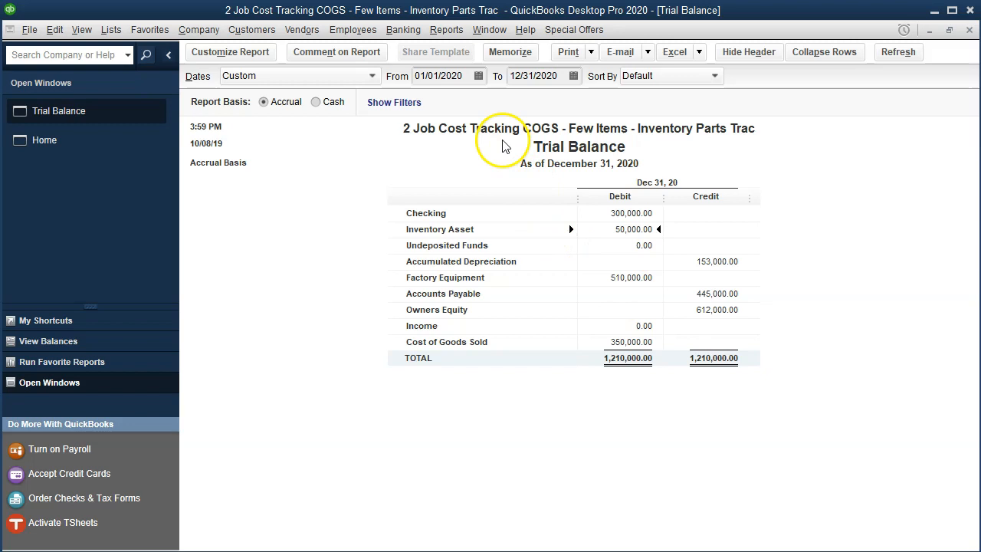
left_click(446, 30)
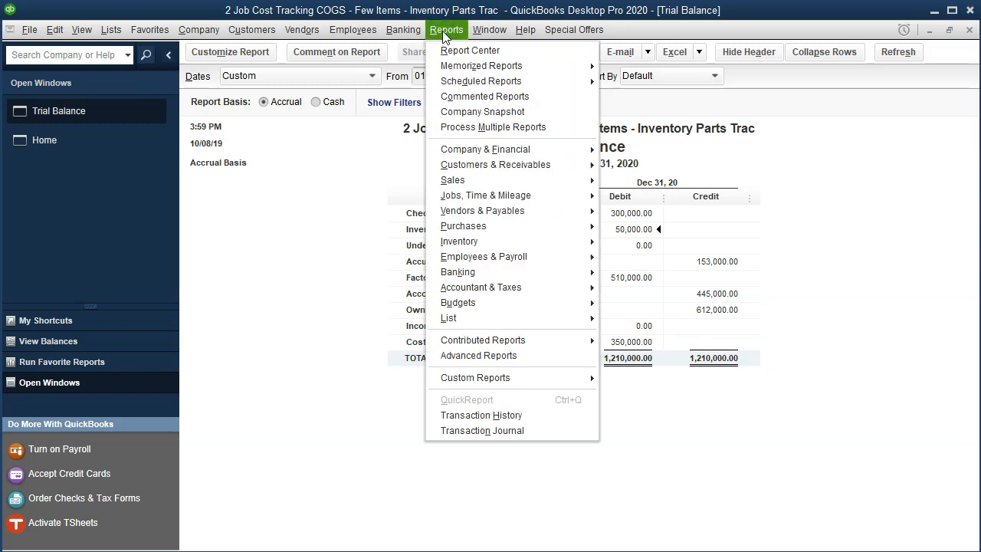
mouse_move(508, 242)
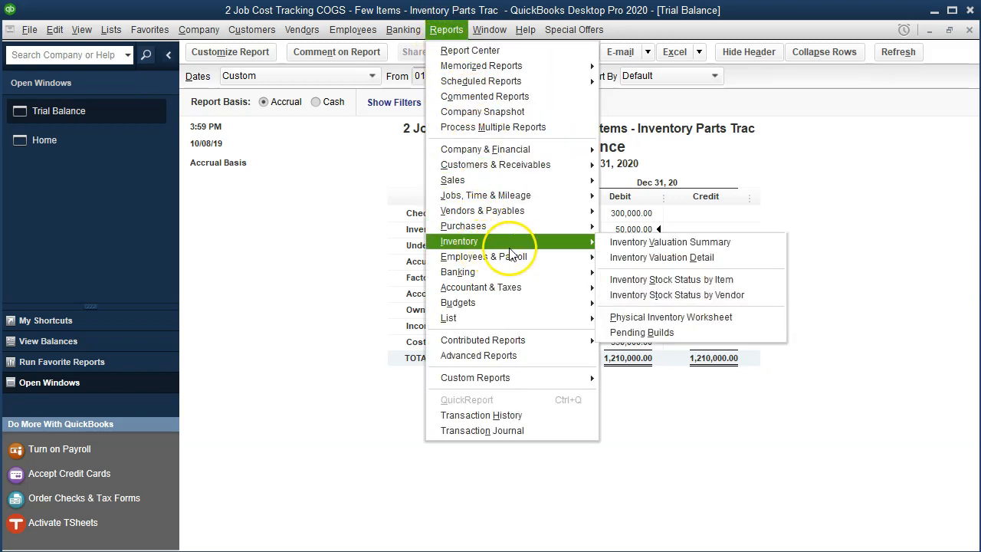
left_click(732, 242)
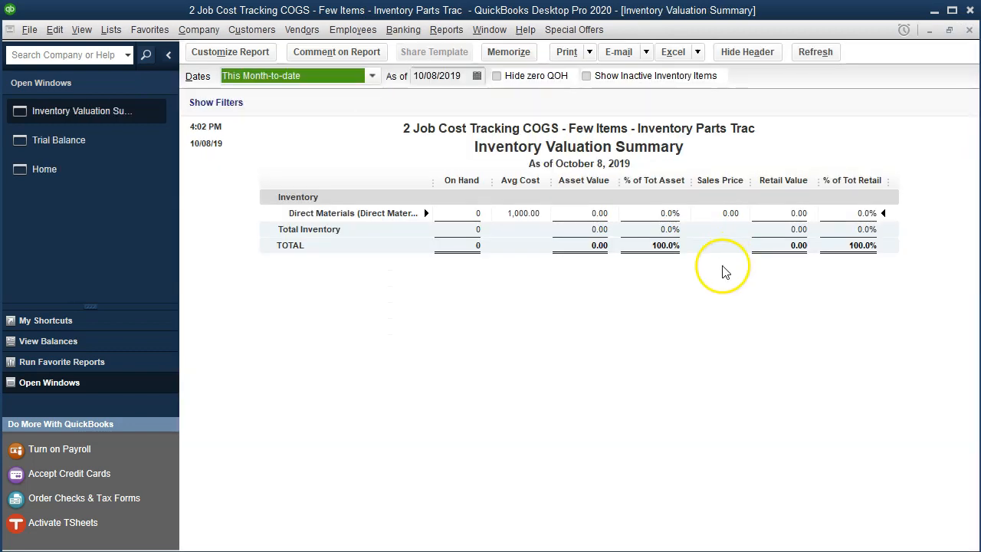
key("Tab")
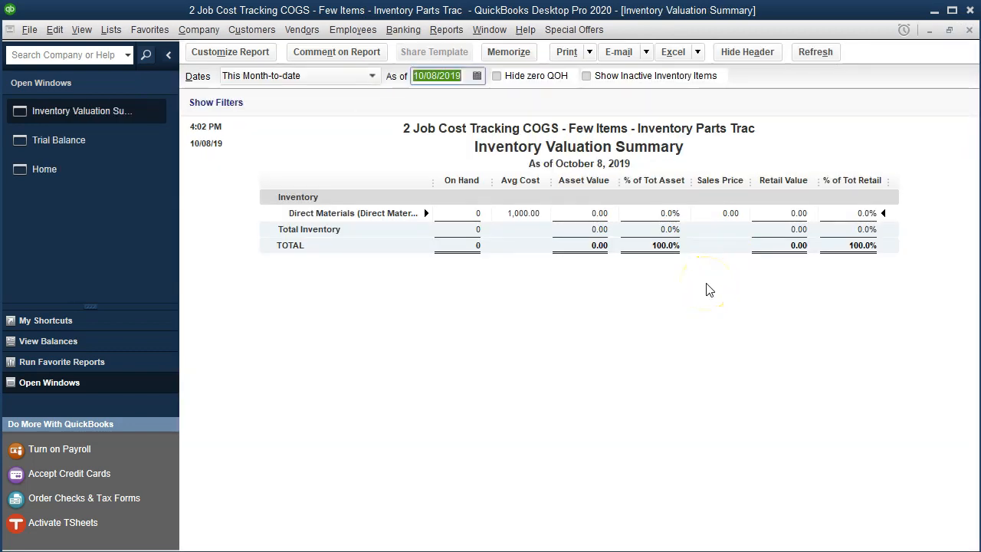
type("12/31/2020")
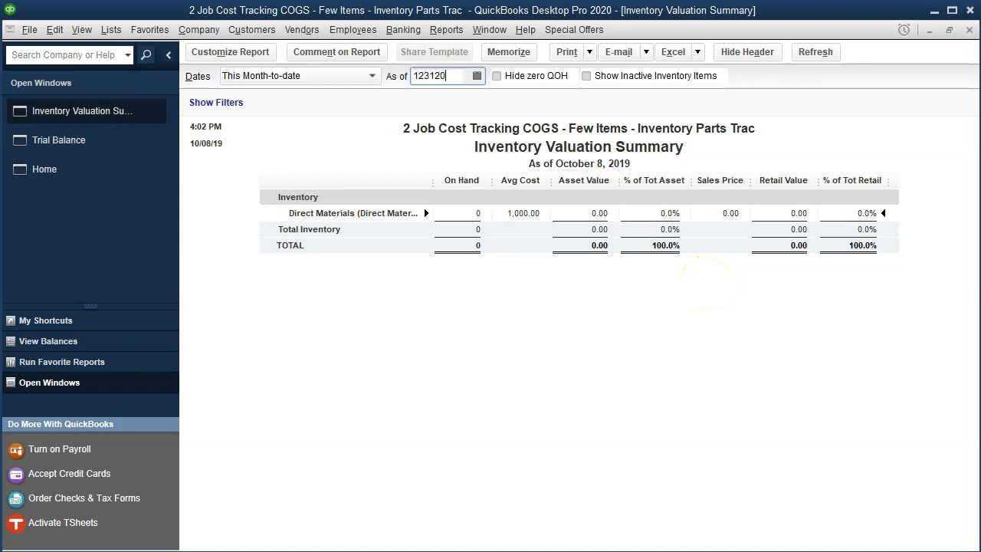
key("Tab")
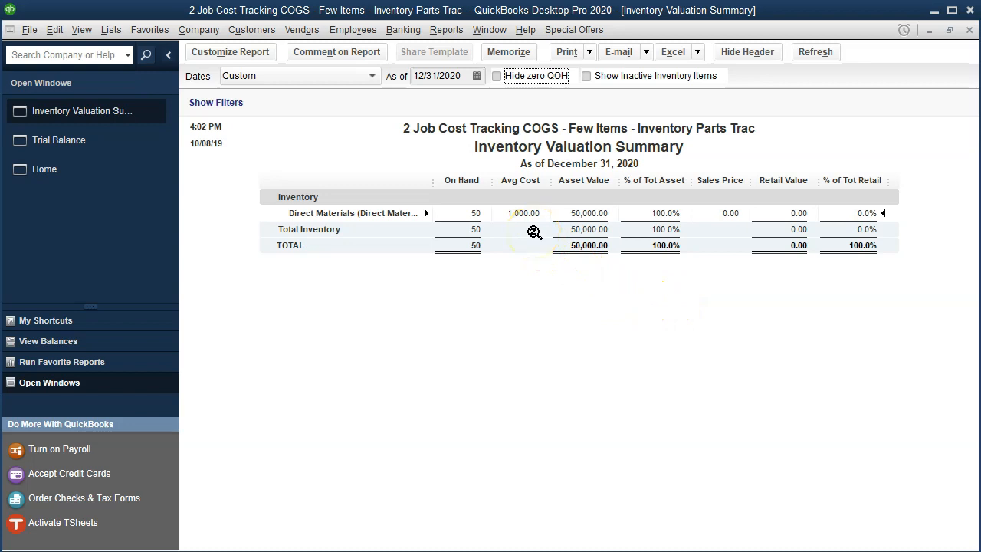
left_click(560, 233)
Step: Return to the Trial Balance, and switch to the Excel 1.7 sheet to review the job cost records
left_click(110, 150)
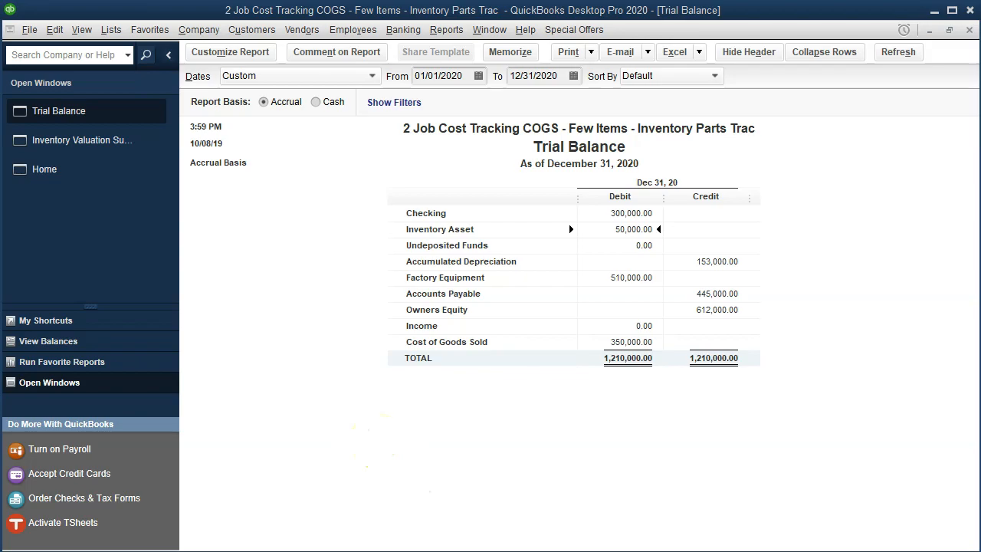
key("alt+Tab")
left_click(535, 410)
scroll(536, 411, "up", 1)
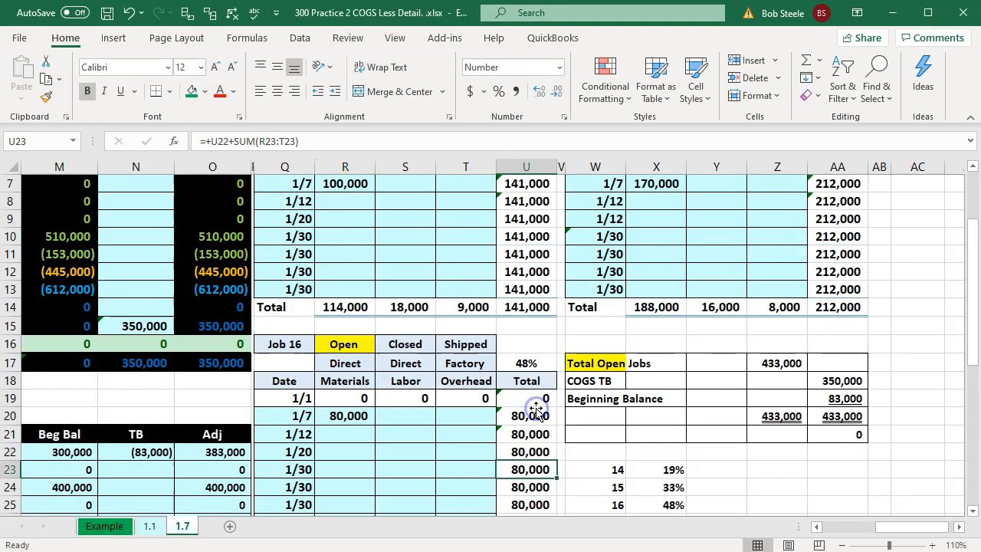
scroll(536, 411, "up", 2)
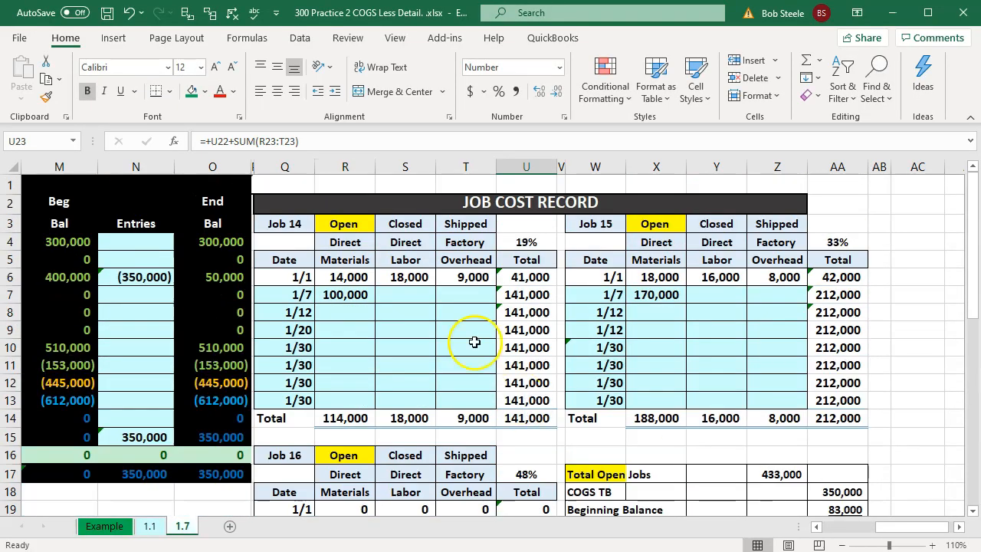
left_click(464, 202)
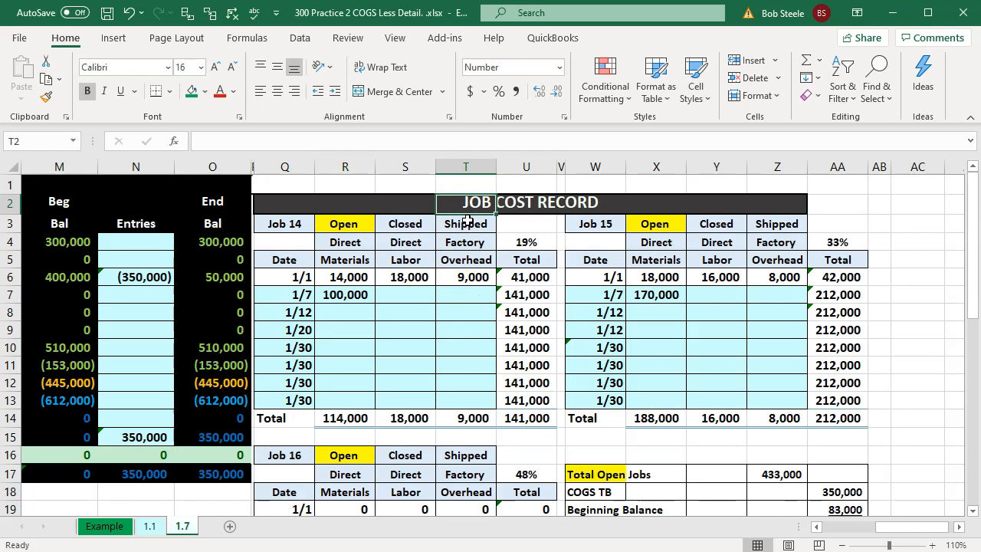